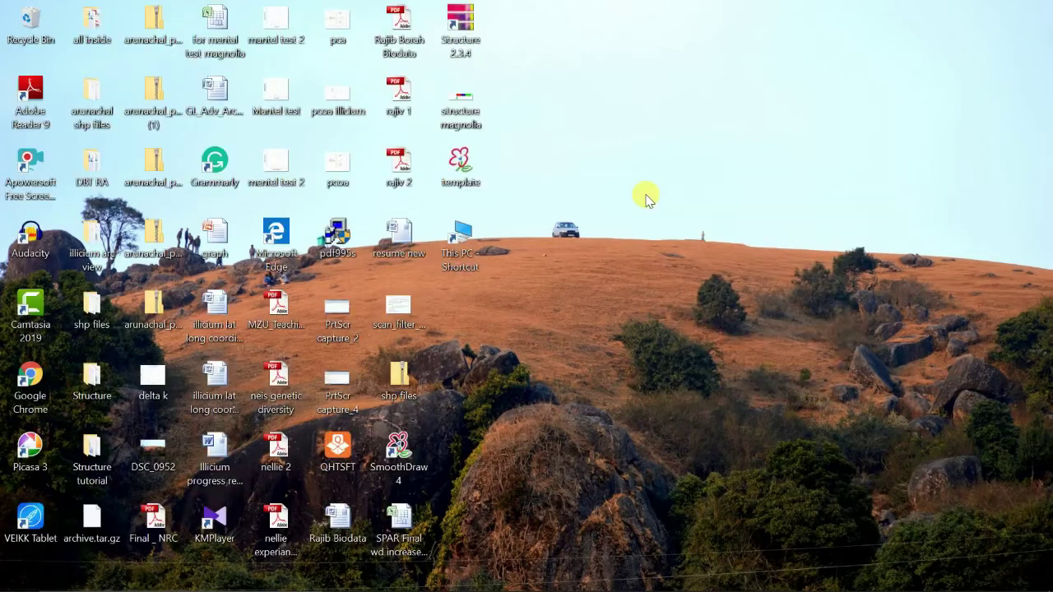
Refresh the desktop three times.
right_click(646, 199)
click(670, 240)
right_click(592, 173)
click(613, 224)
right_click(609, 207)
click(633, 249)
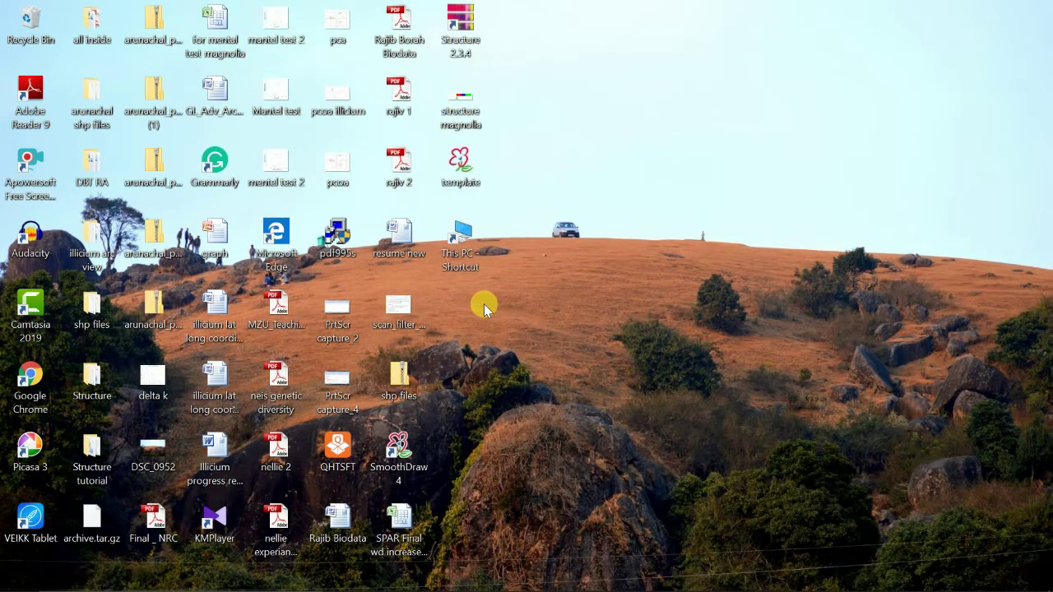
Open the 'Structure input march 2020 magnolia edited.xlsx' workbook from the maximized Structure tutorial folder.
double_click(91, 454)
click(676, 75)
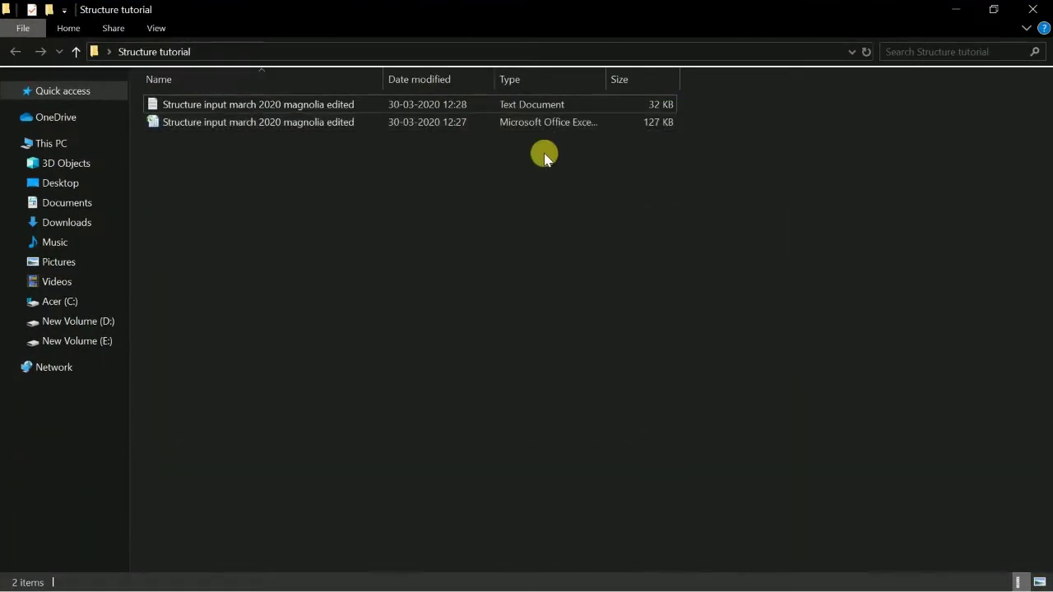
click(412, 122)
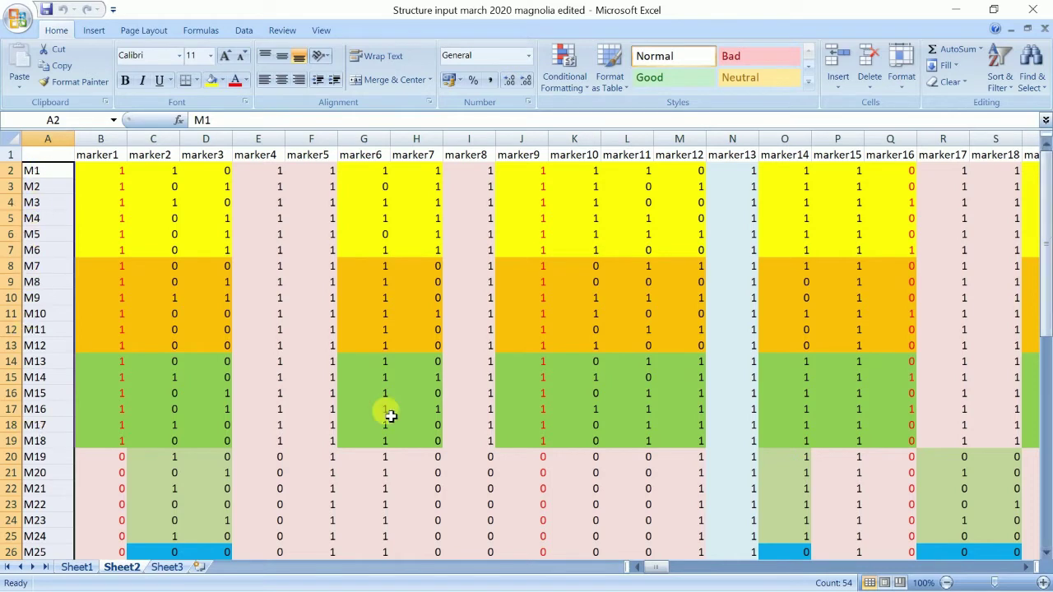
drag(1048, 215, 1031, 498)
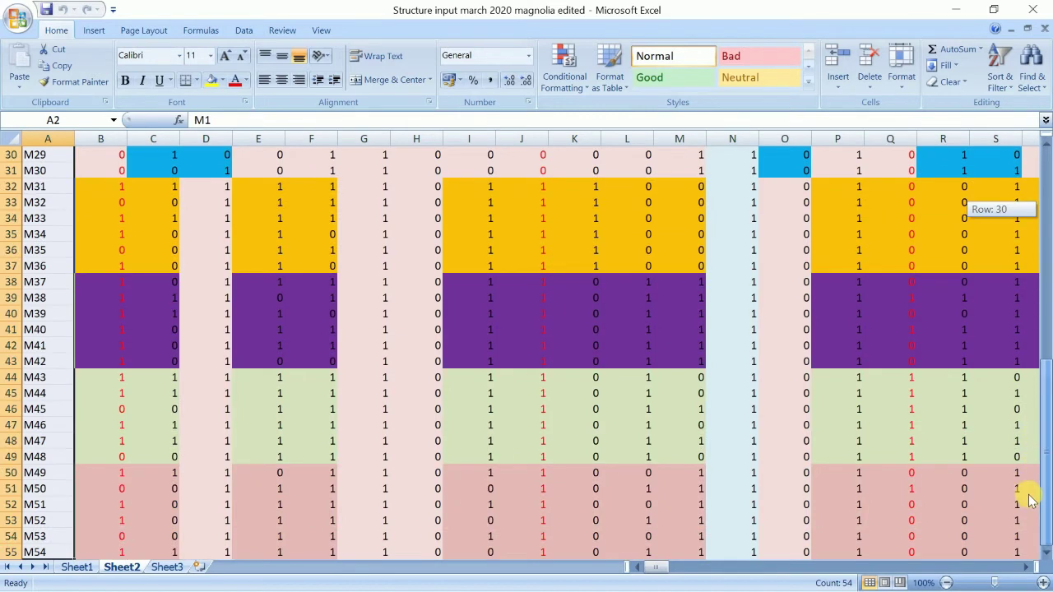
scroll(658, 491, down, 2)
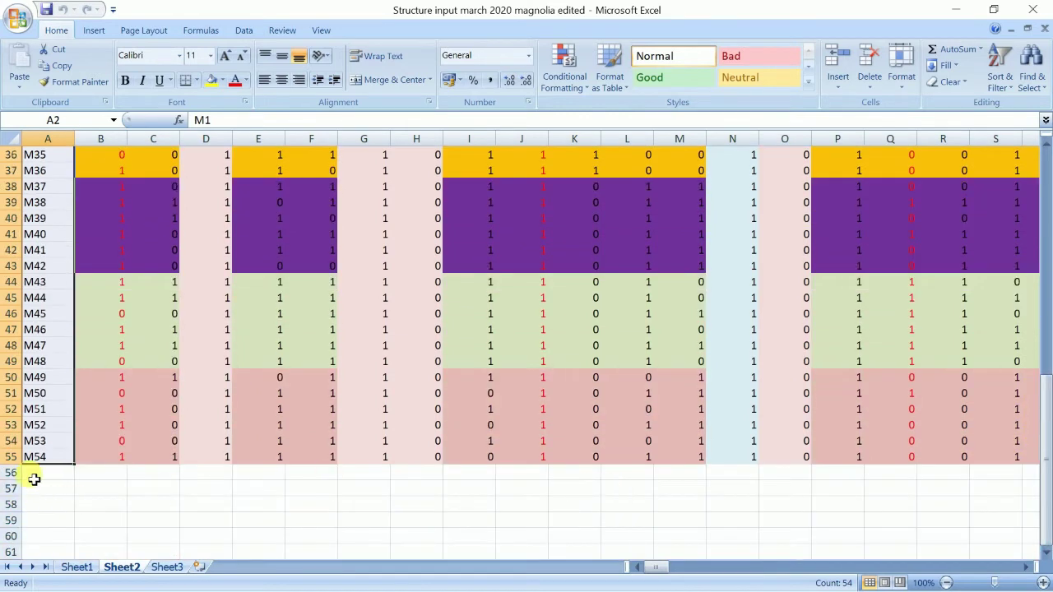
drag(1036, 482, 1045, 156)
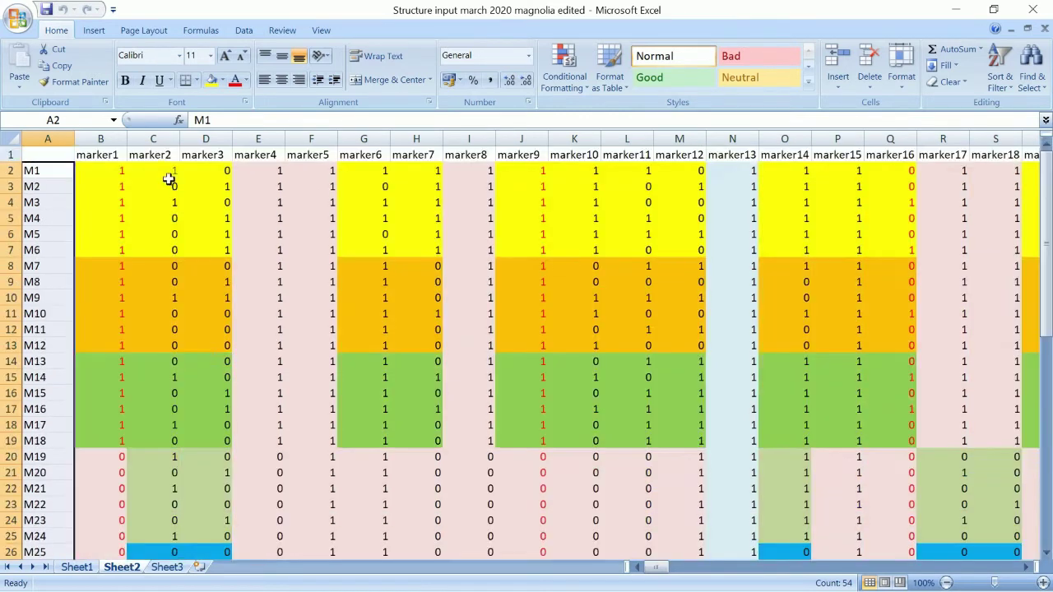
click(663, 576)
drag(651, 567, 1018, 567)
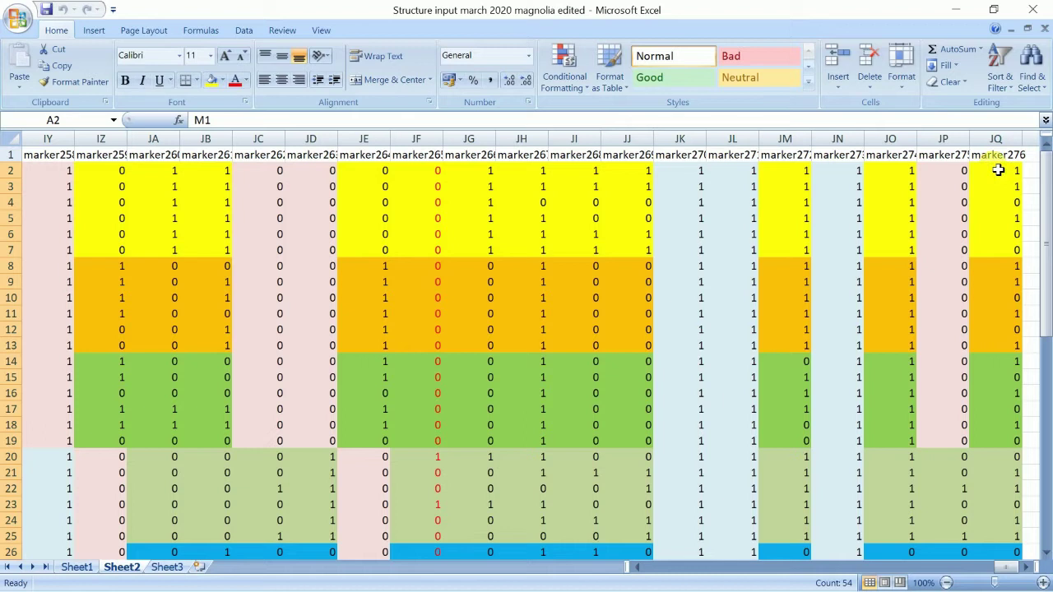
drag(997, 567, 593, 573)
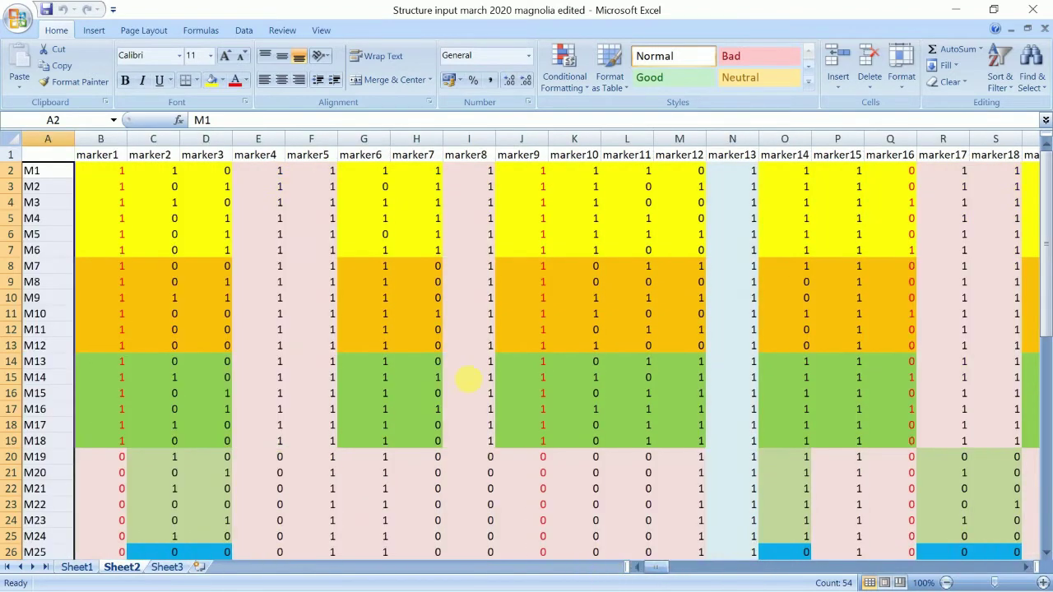
click(18, 20)
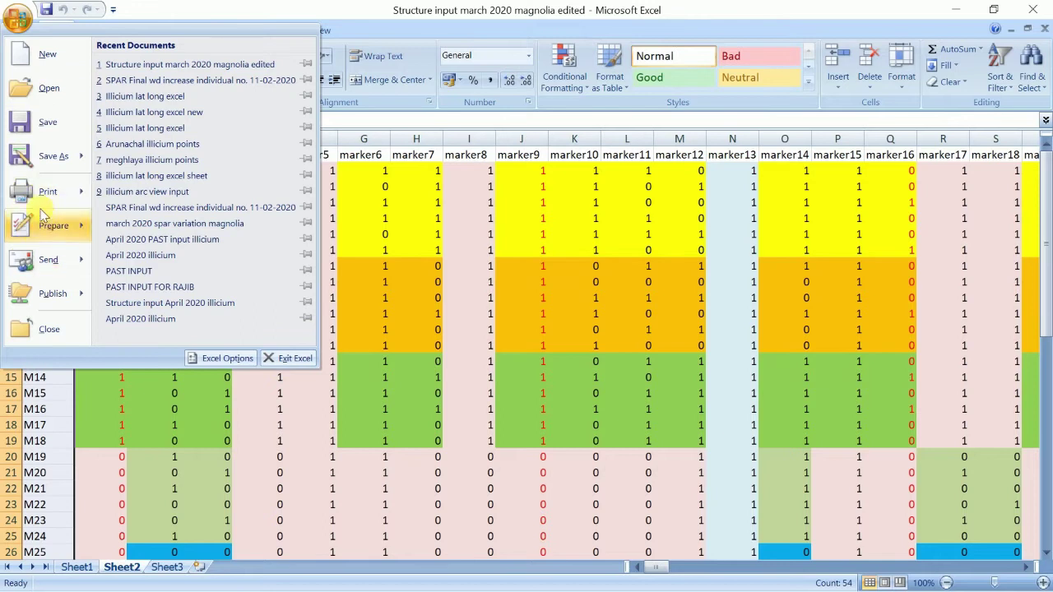
mouse_move(51, 155)
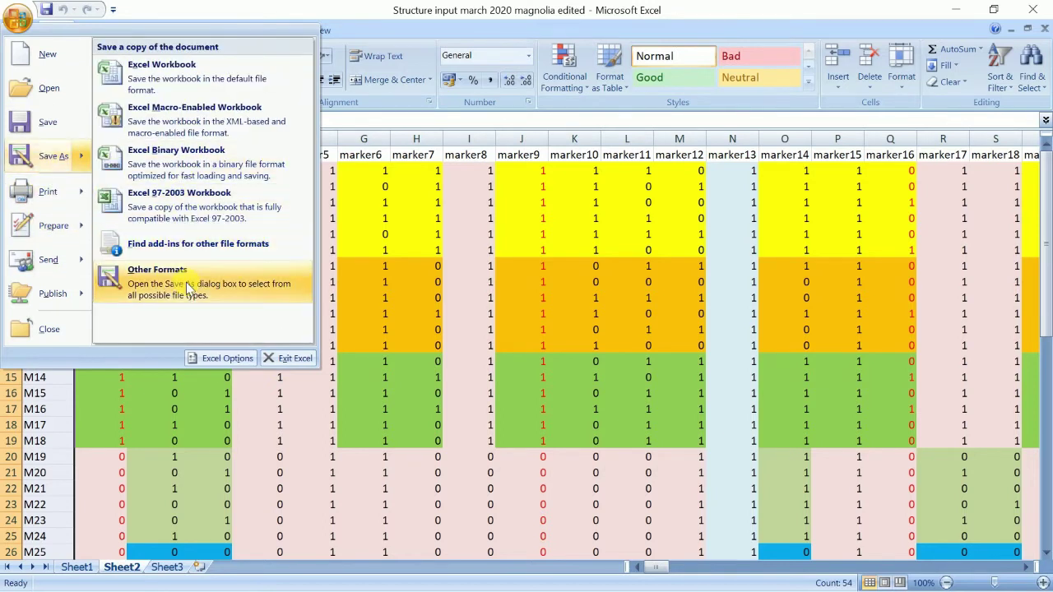
key(Escape)
key(Escape)
key(F12)
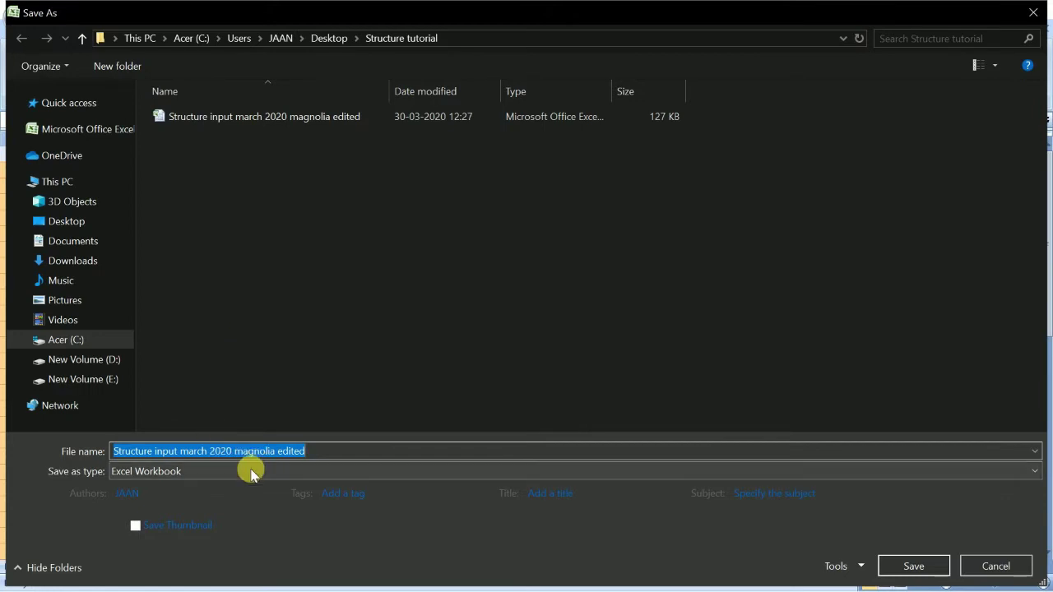
click(251, 472)
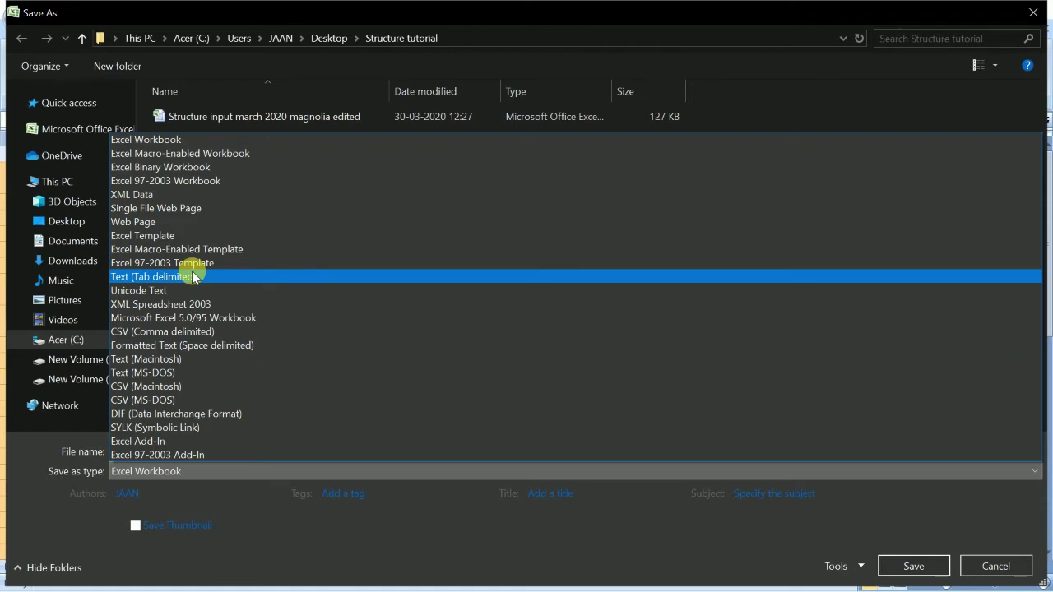
click(1038, 10)
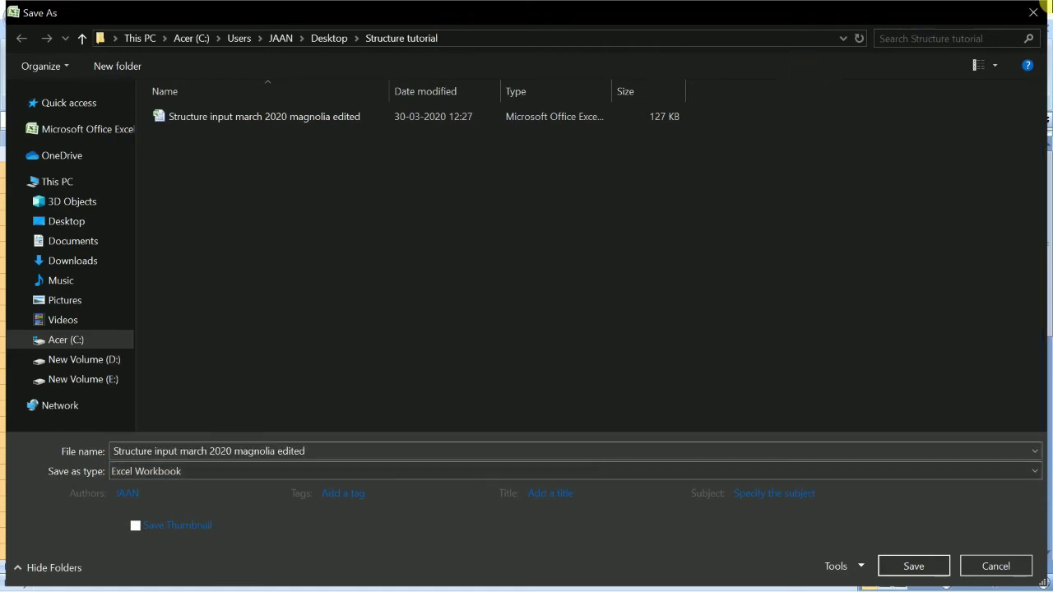
click(1034, 11)
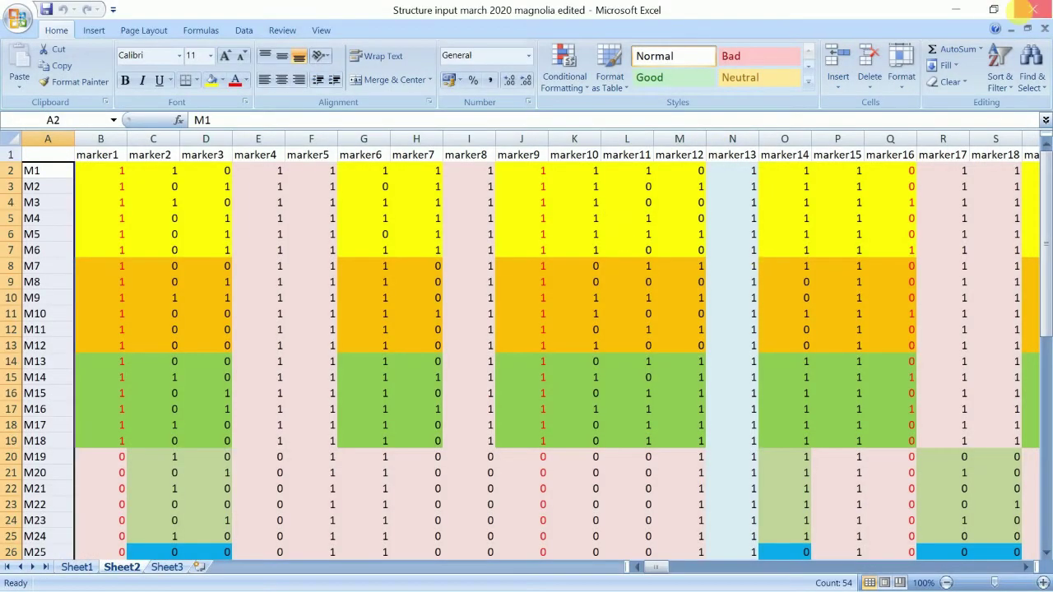
Close Excel and the Structure tutorial folder window, then refresh the desktop.
click(1033, 10)
click(374, 107)
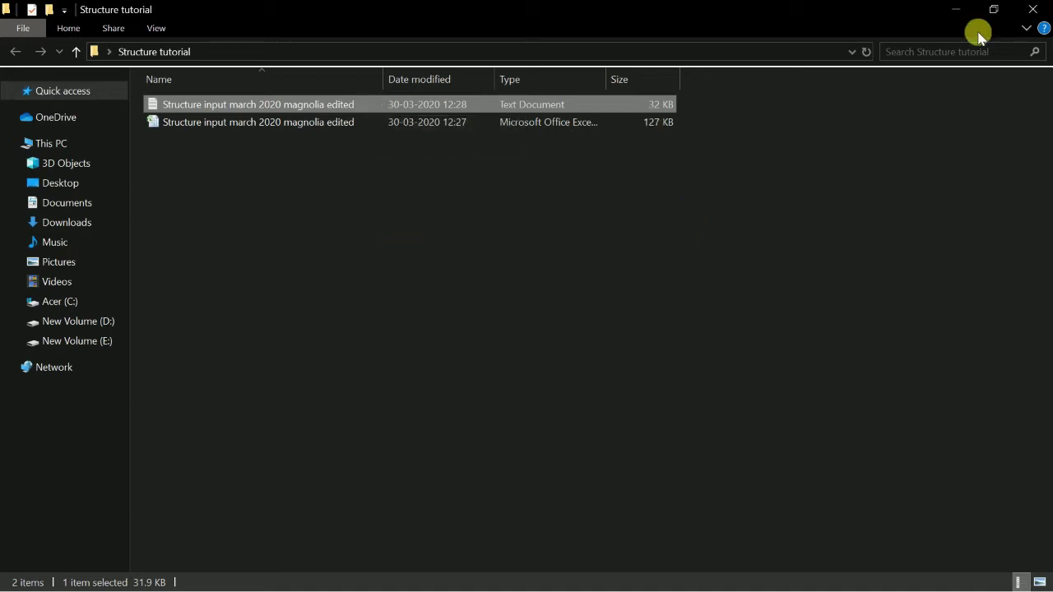
click(1030, 15)
right_click(734, 123)
click(761, 170)
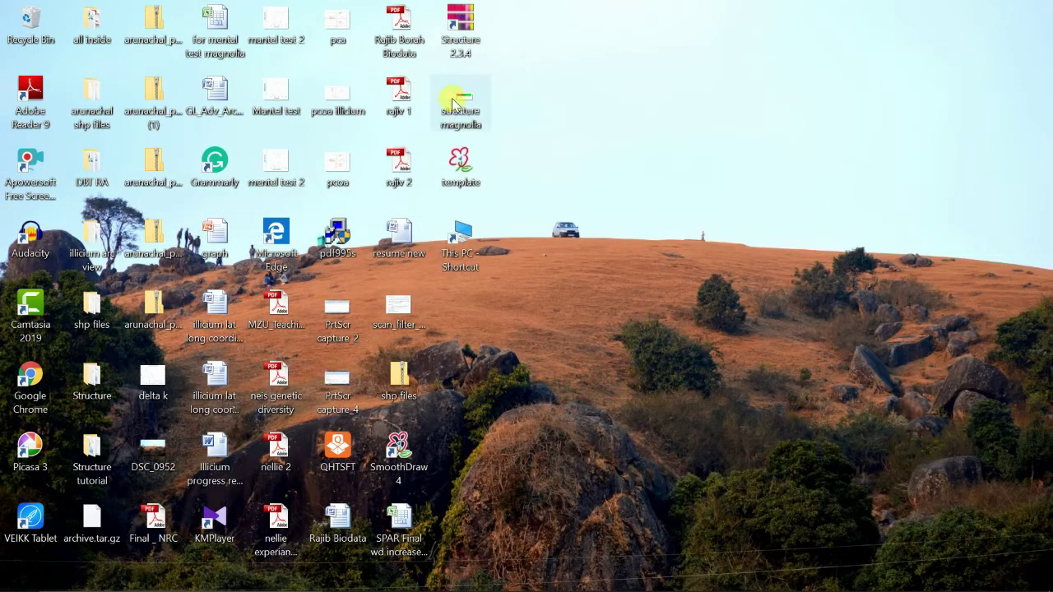
Launch Structure 2.3.4 and start a new project named magnolia.
double_click(451, 48)
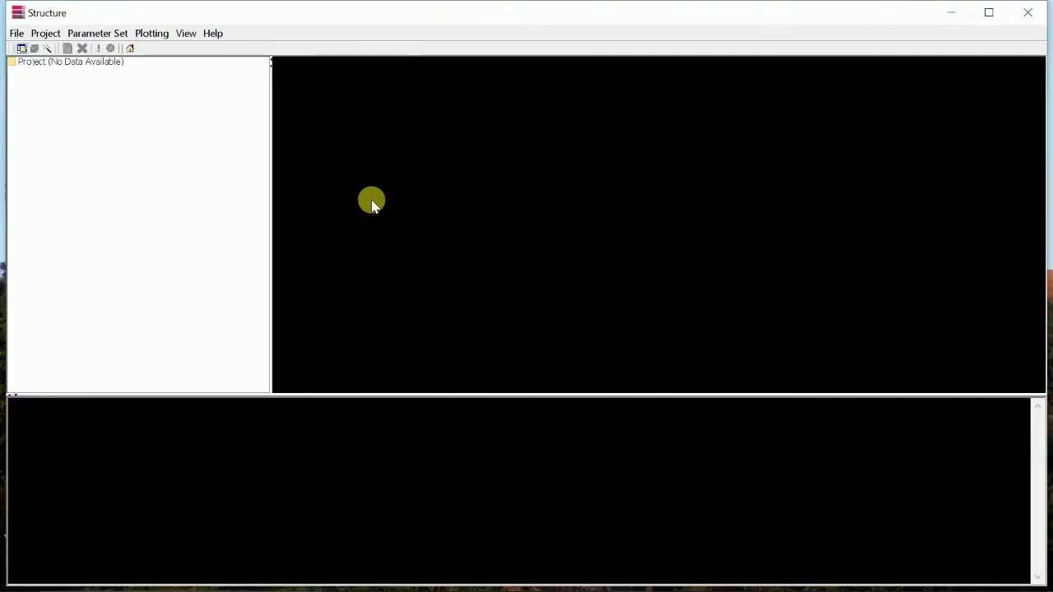
click(46, 36)
click(19, 33)
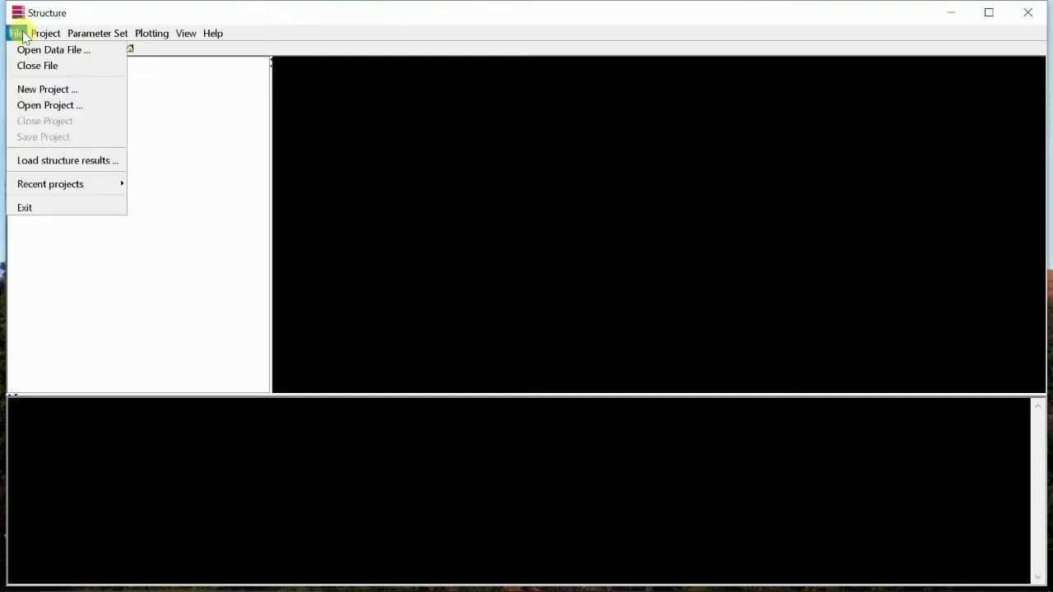
click(34, 91)
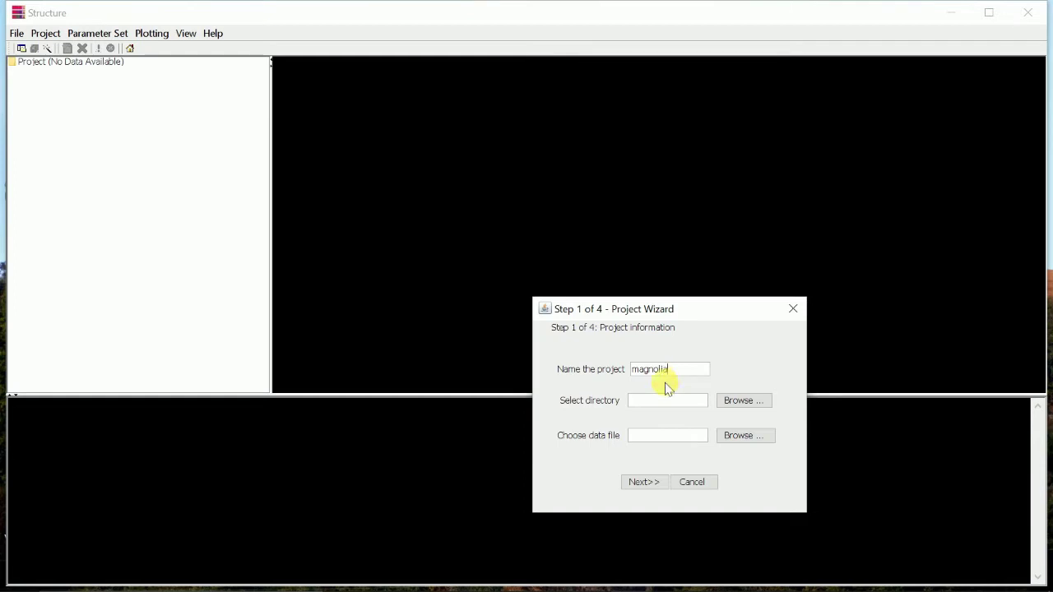
Set the Structure tutorial folder as project directory and the edited magnolia .txt file as data.
click(739, 404)
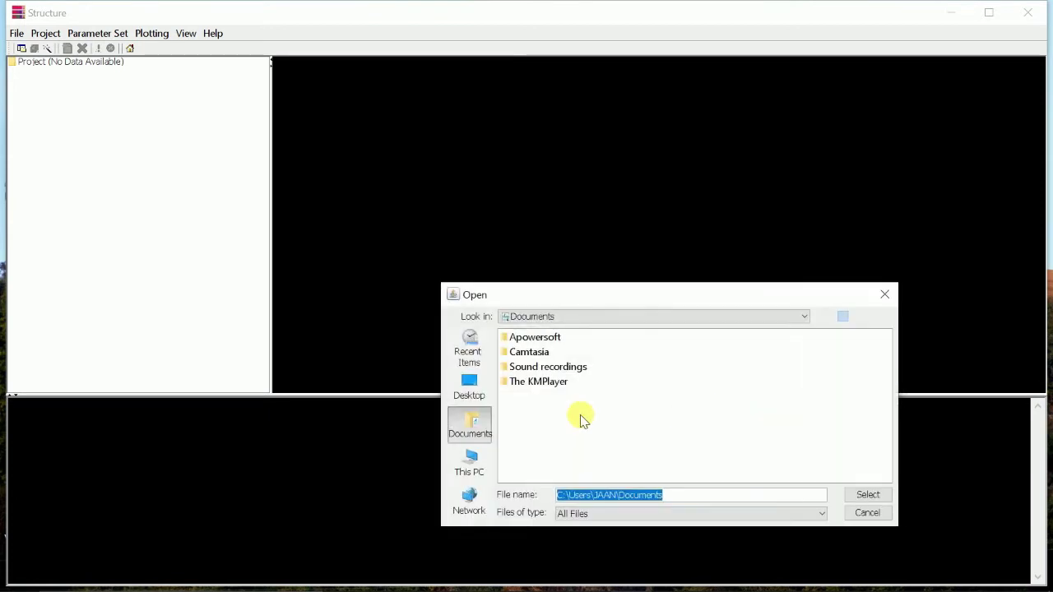
click(479, 401)
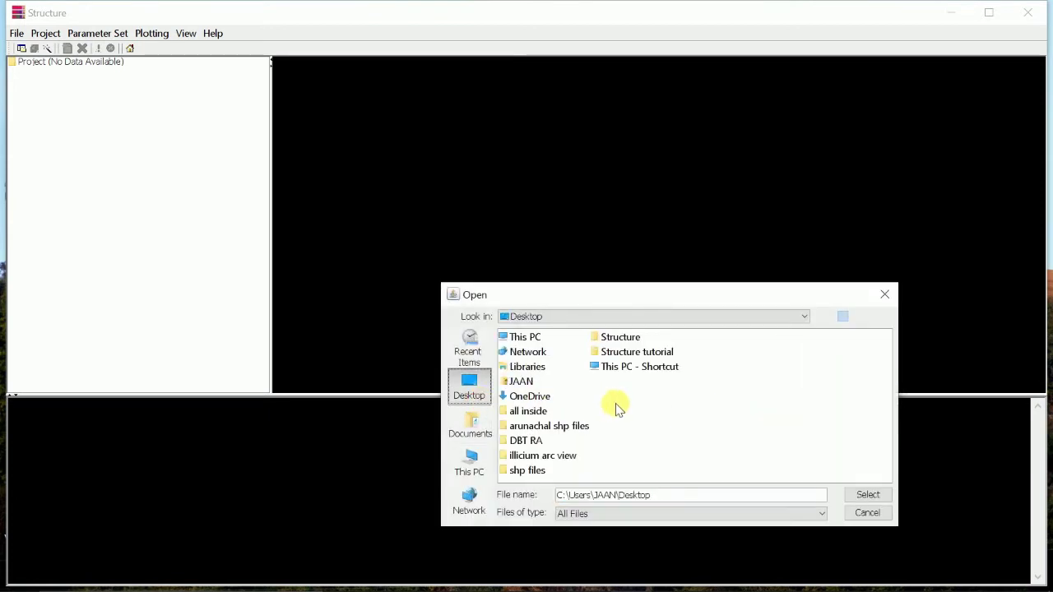
double_click(638, 353)
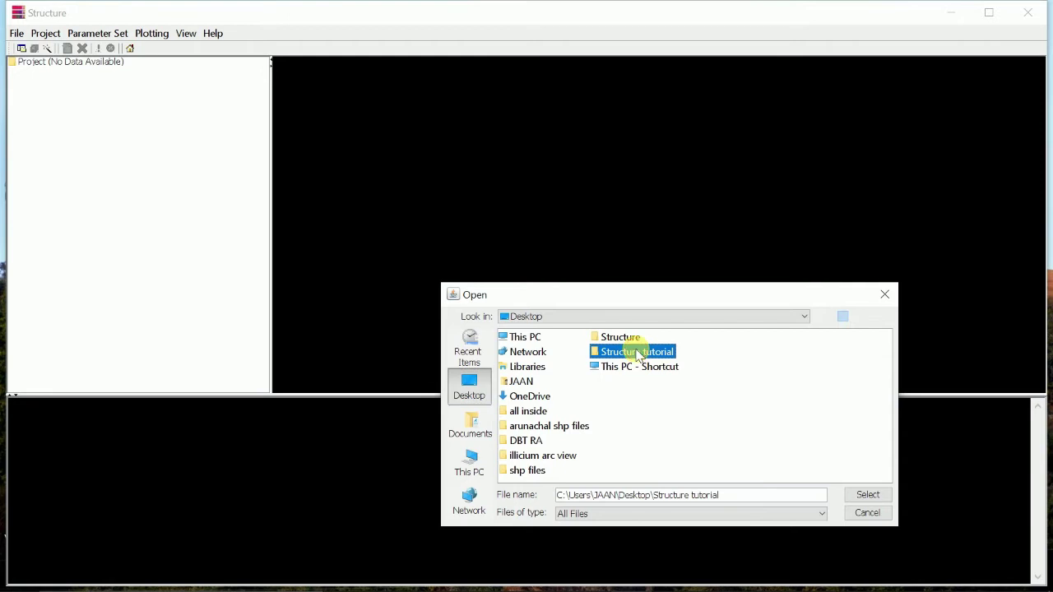
click(865, 497)
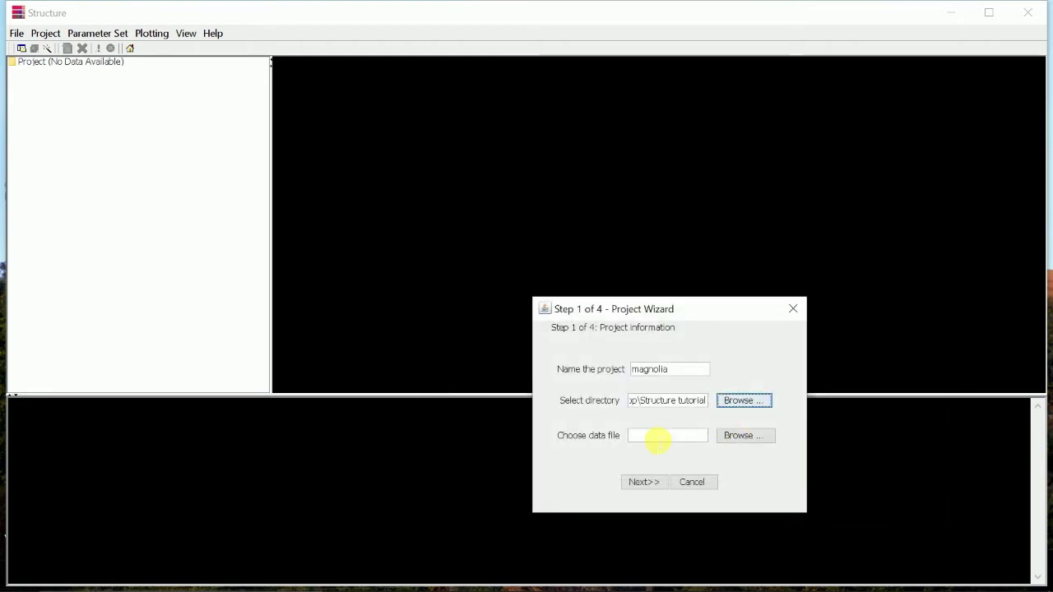
click(732, 442)
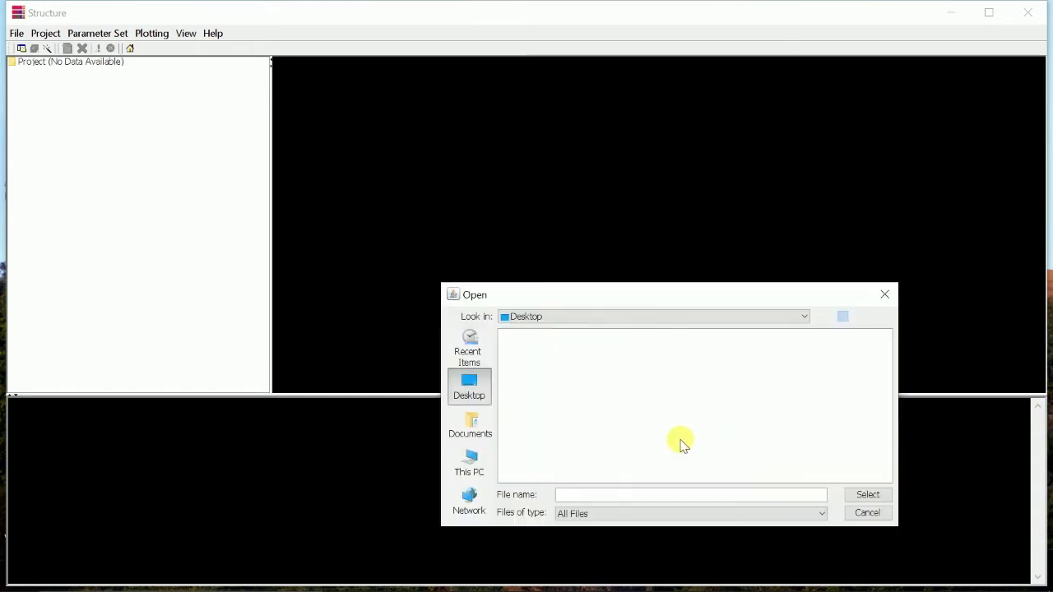
click(469, 395)
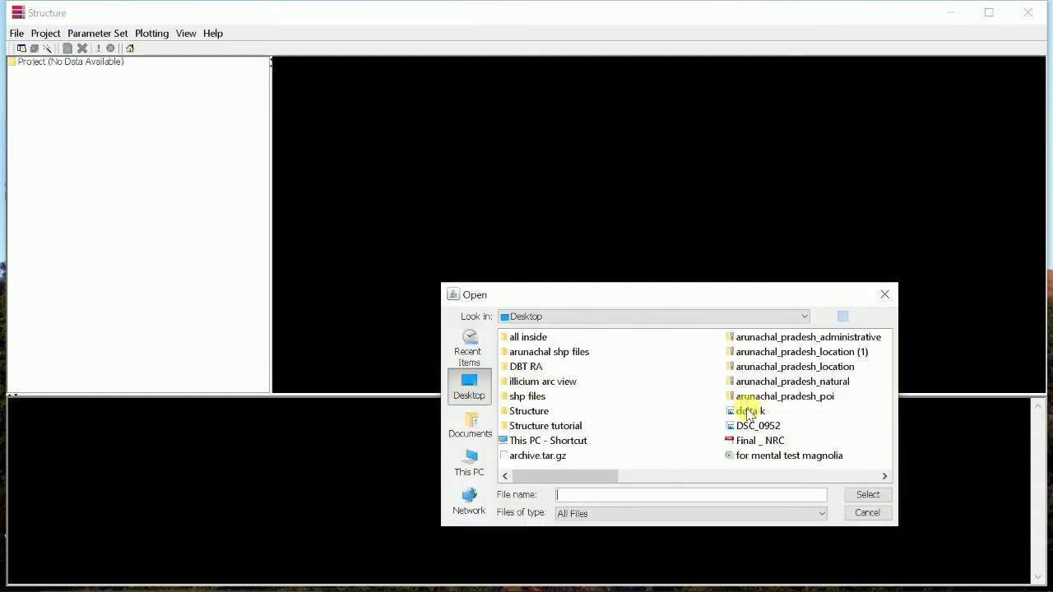
double_click(535, 425)
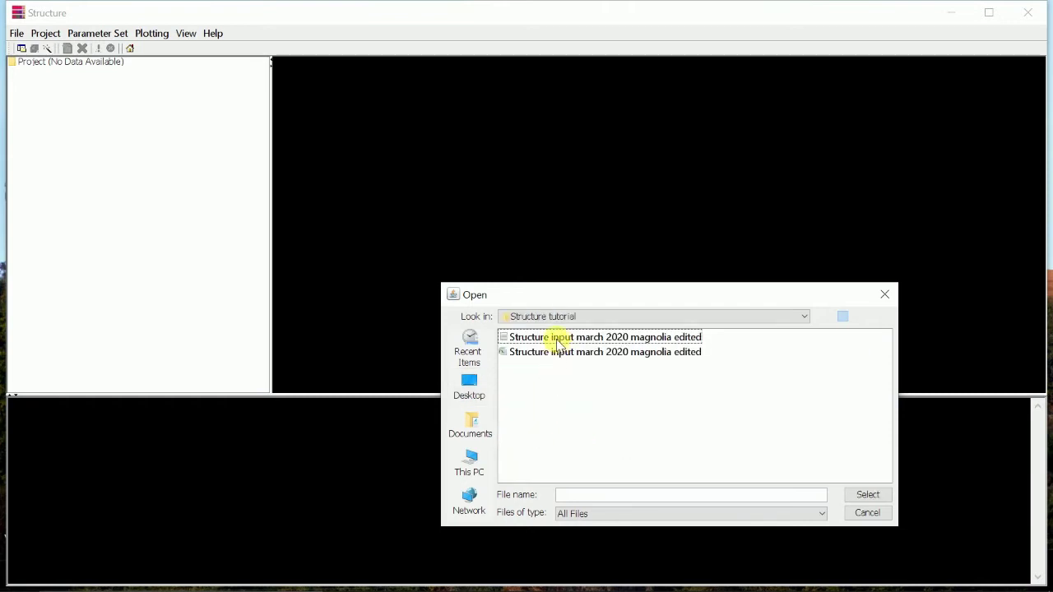
click(556, 339)
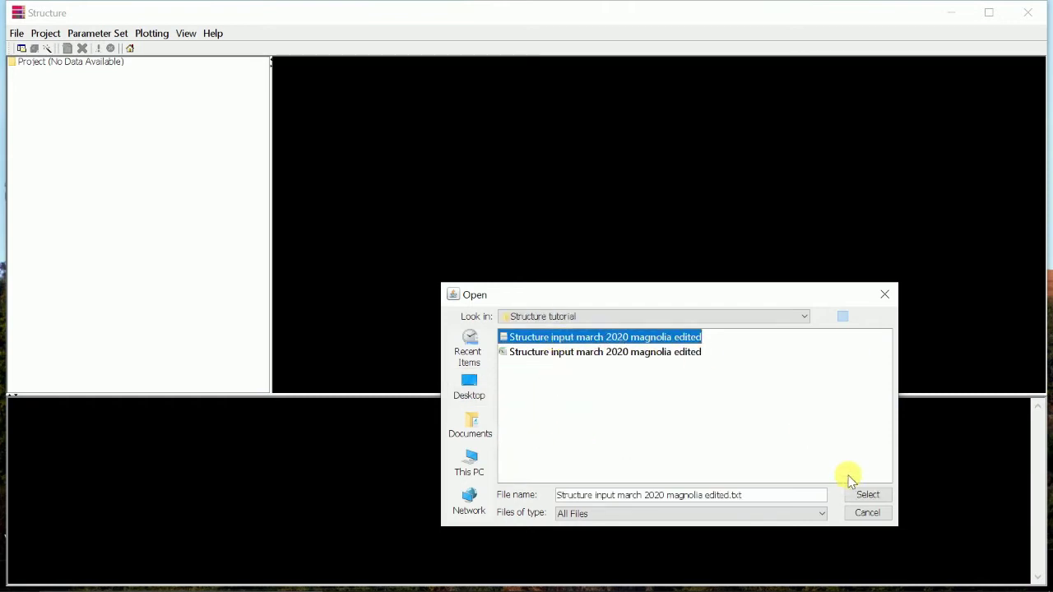
click(866, 497)
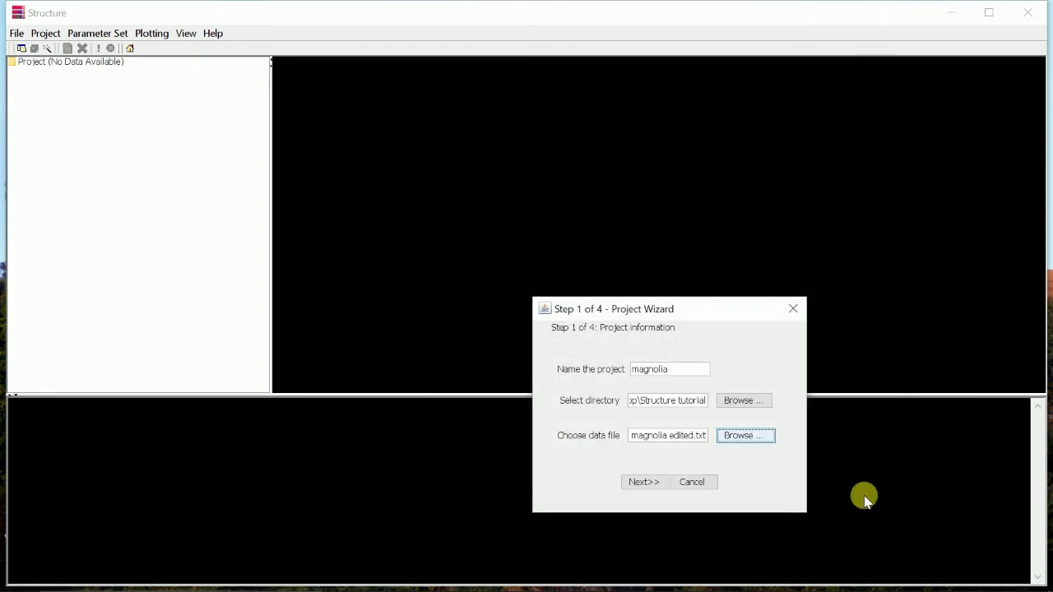
Enter 54 individuals, ploidy 1, 276 loci and missing-data value -9.
click(643, 483)
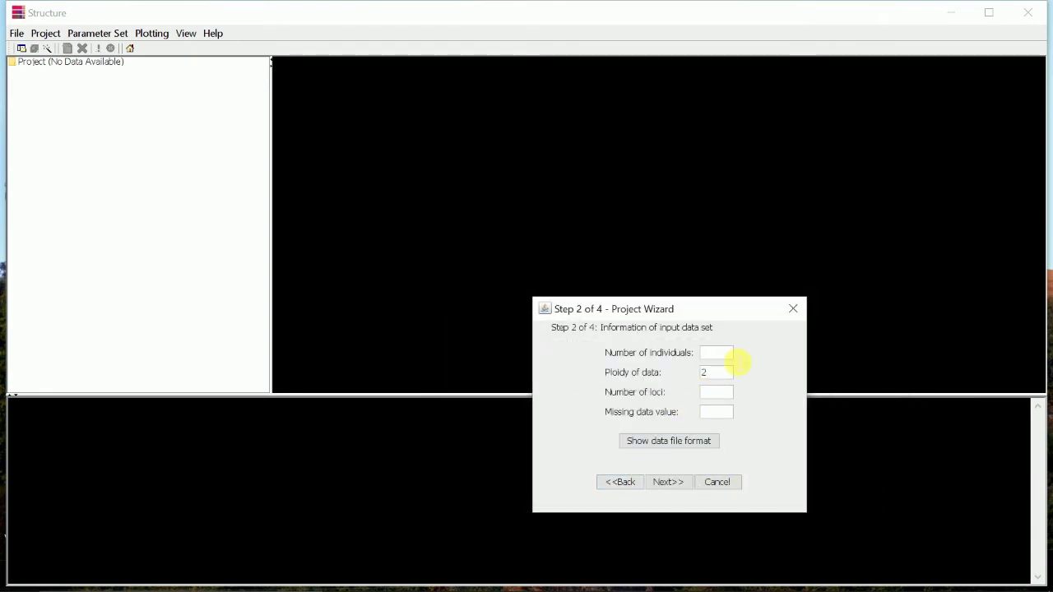
click(731, 354)
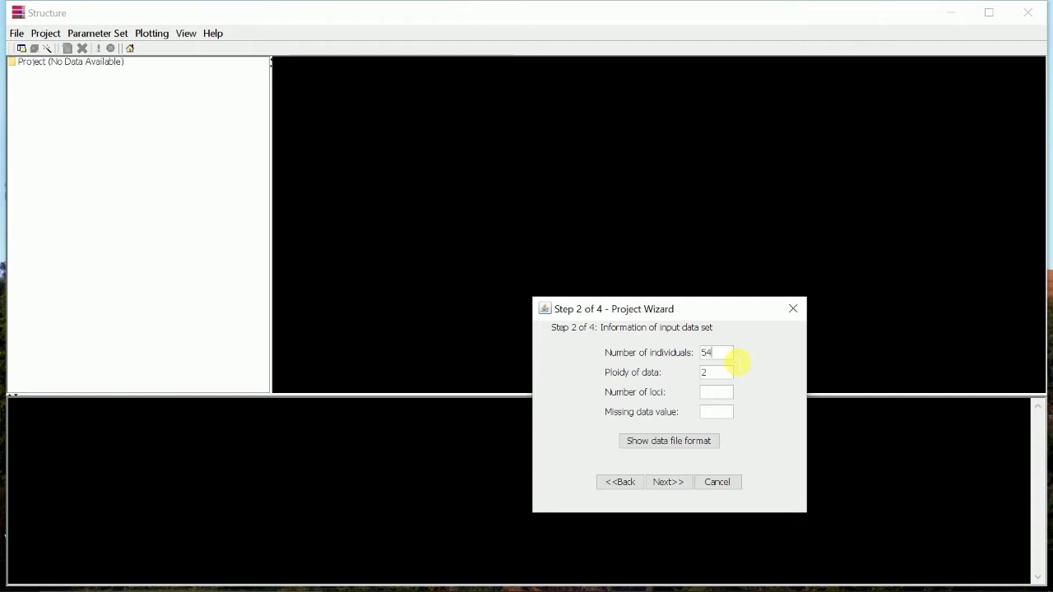
drag(719, 380, 697, 380)
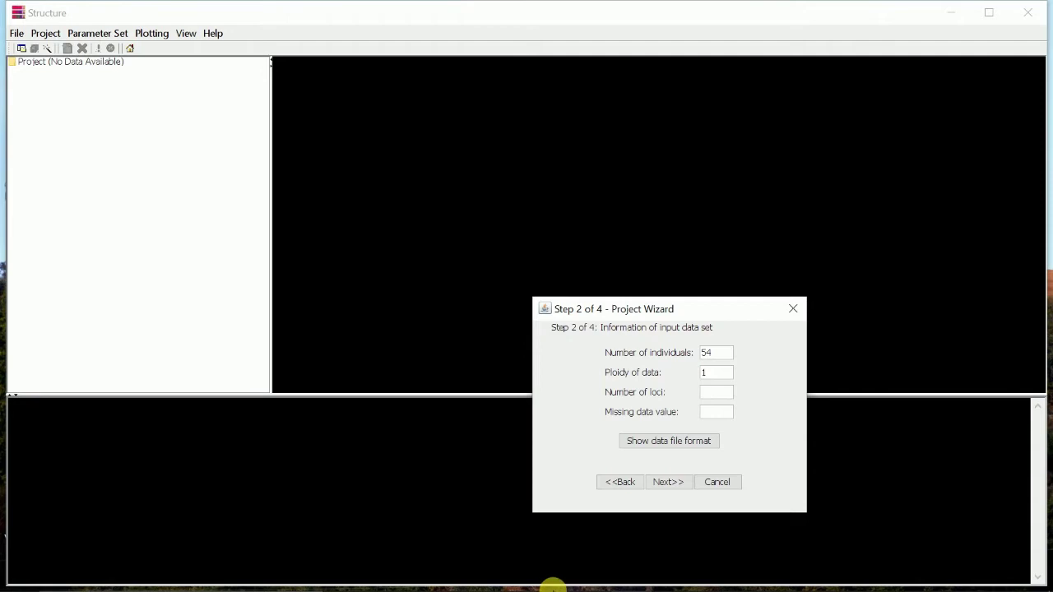
click(714, 393)
text(2)
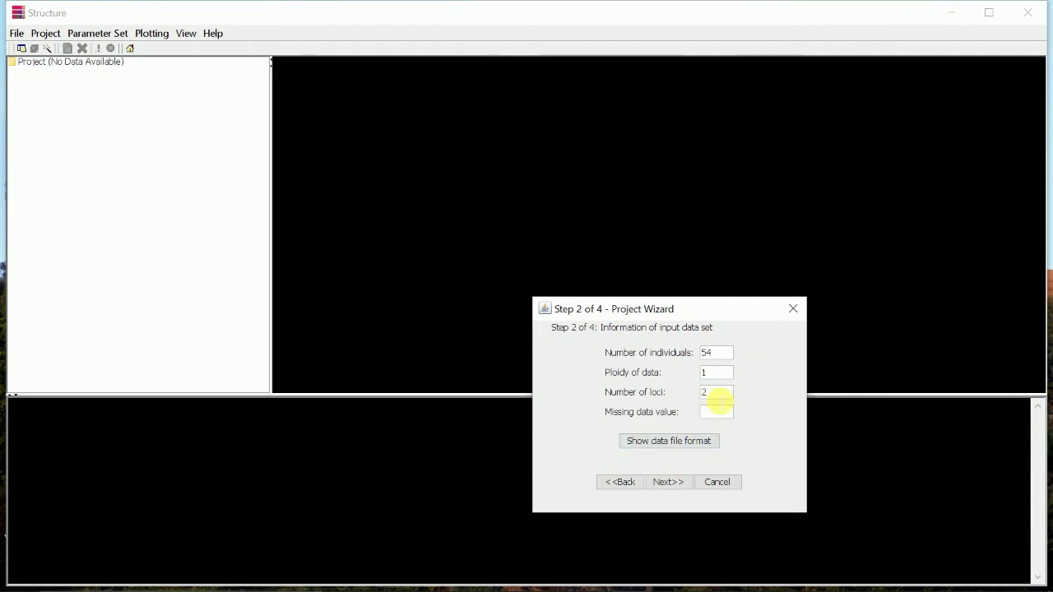
text(76)
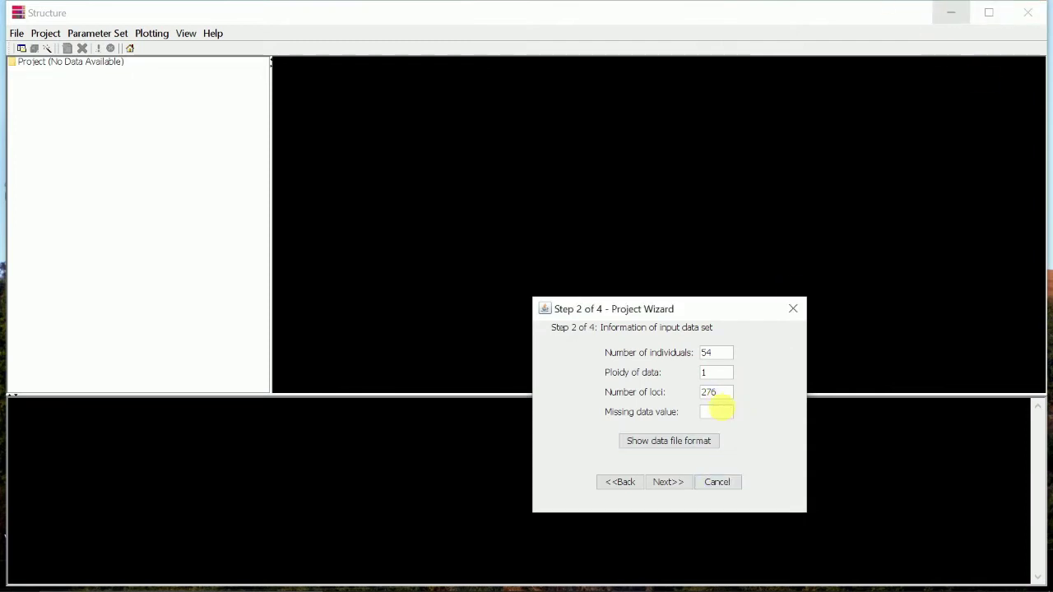
click(718, 412)
Declare a row of marker names and individual IDs, then finish and build the magnolia project.
click(670, 485)
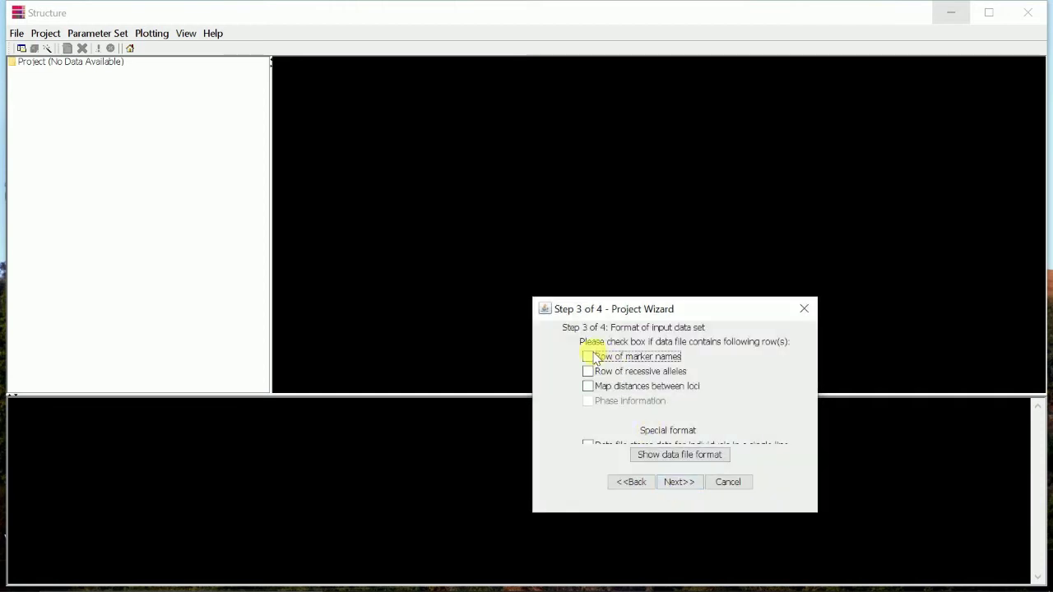
click(589, 358)
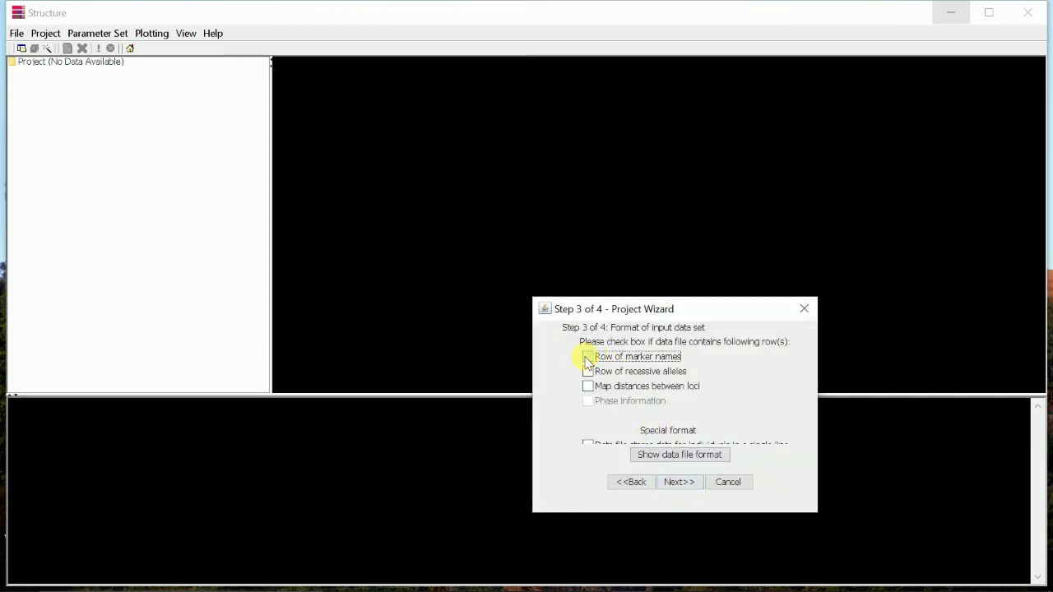
click(672, 483)
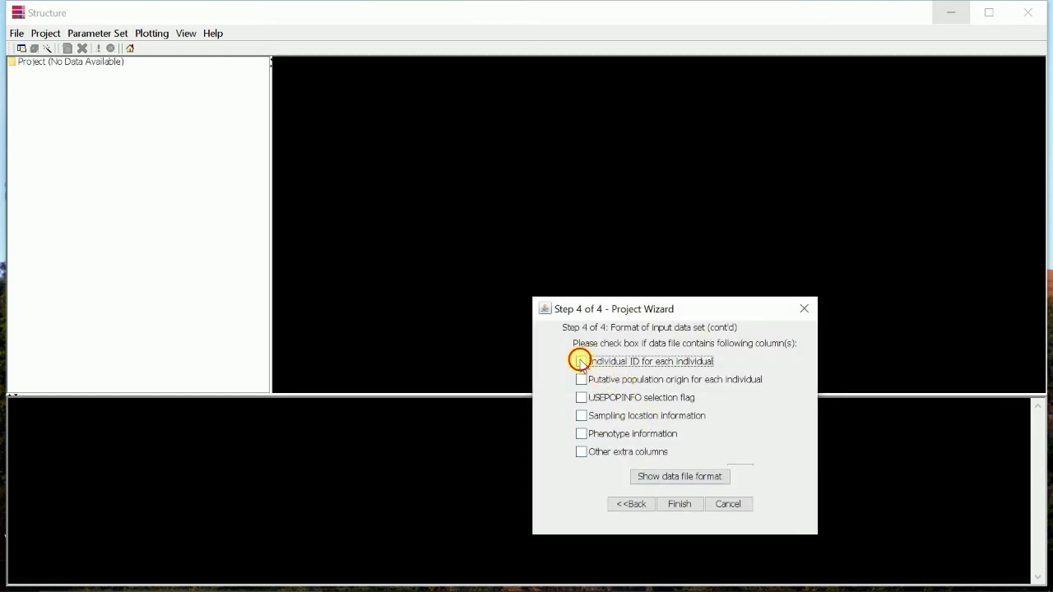
click(580, 361)
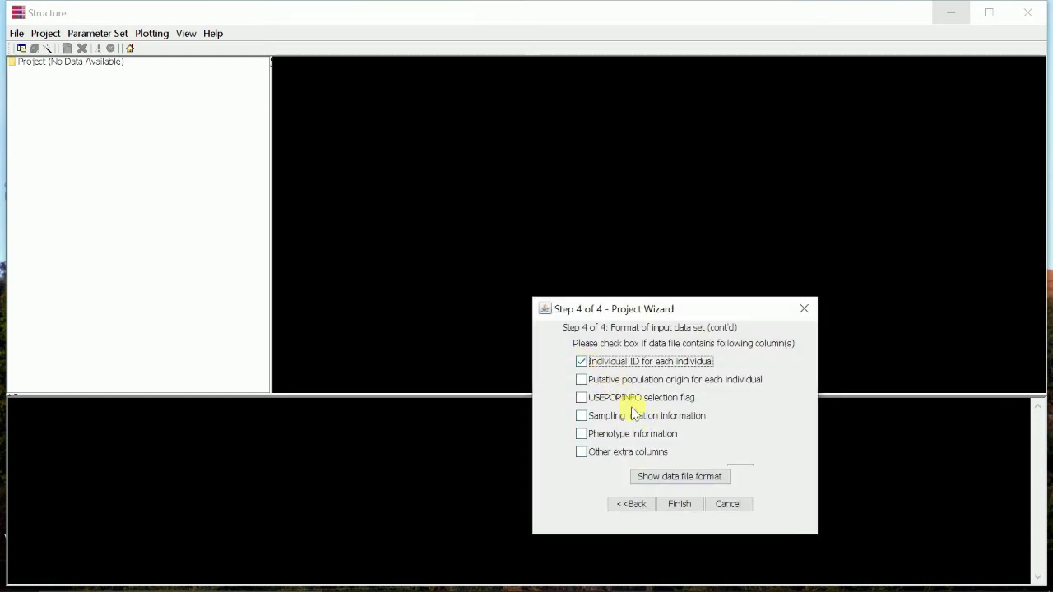
click(689, 507)
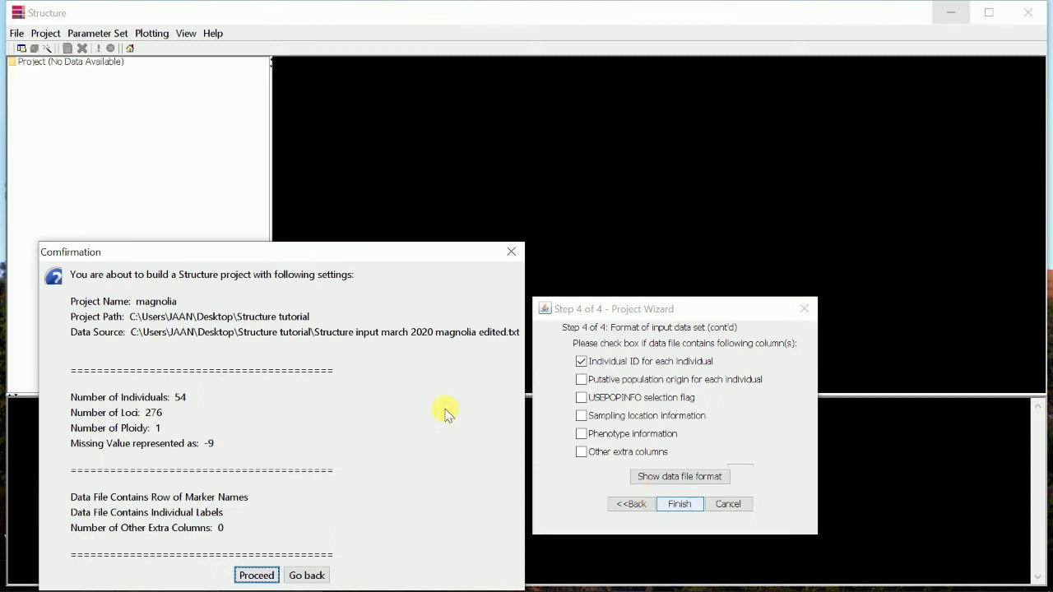
drag(331, 252, 342, 172)
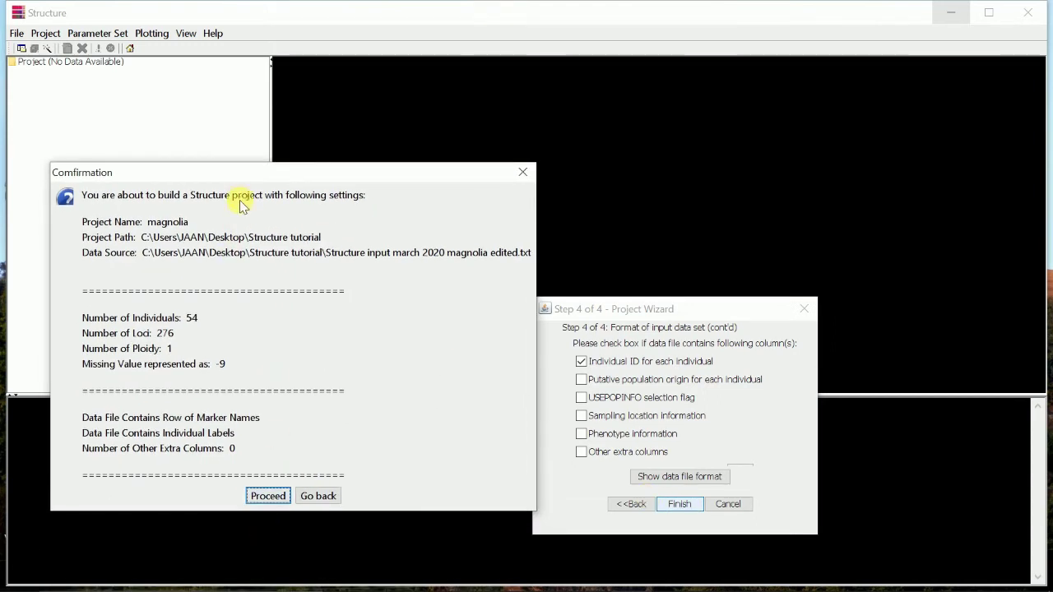
click(268, 496)
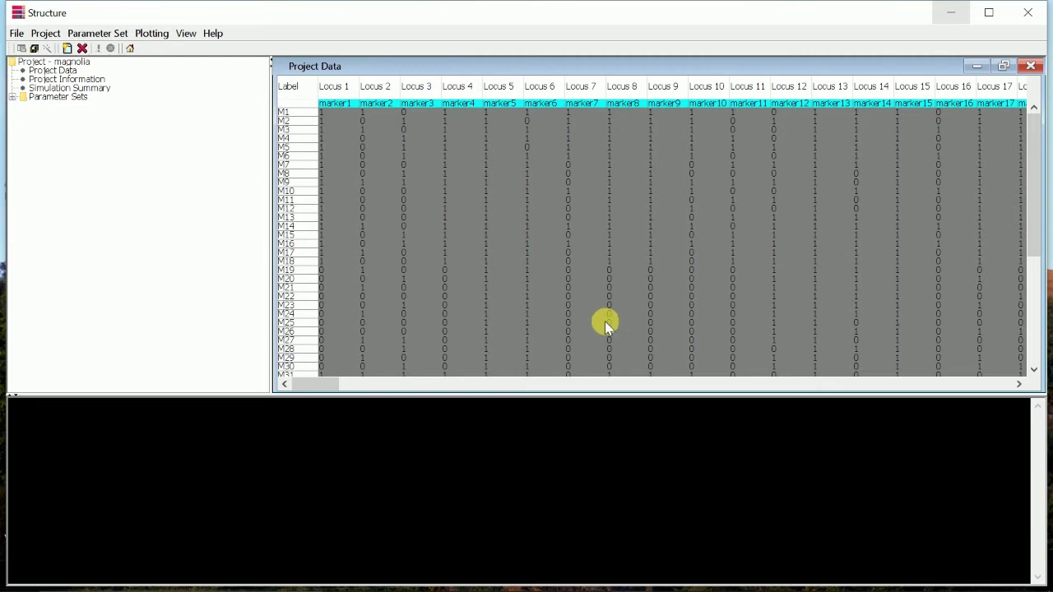
Create parameter set 'magnolia april' with 10000 burn-in and 10000 MCMC repetitions.
click(110, 37)
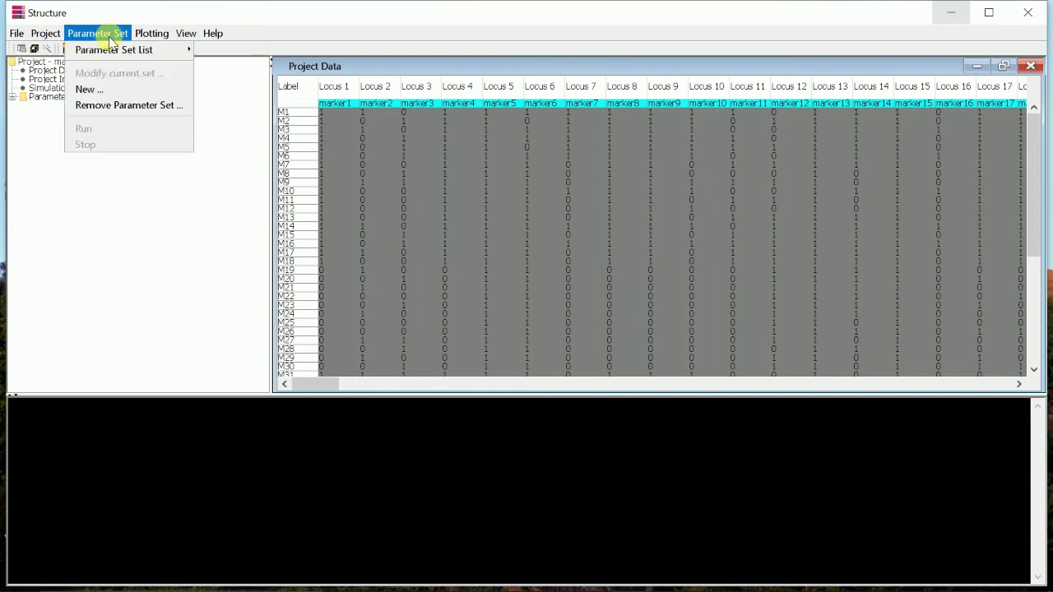
click(108, 88)
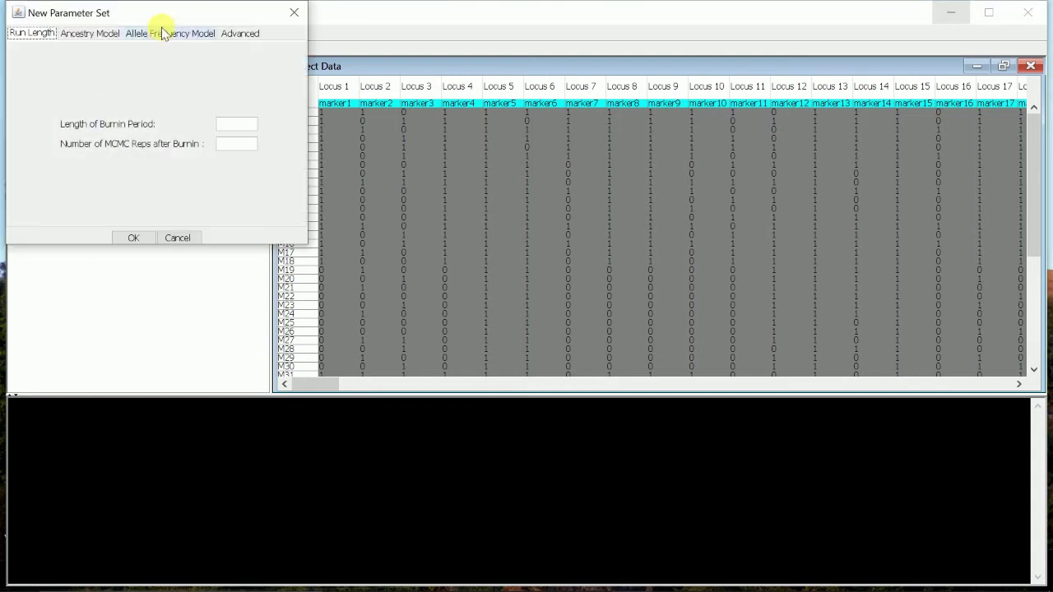
drag(164, 10, 506, 89)
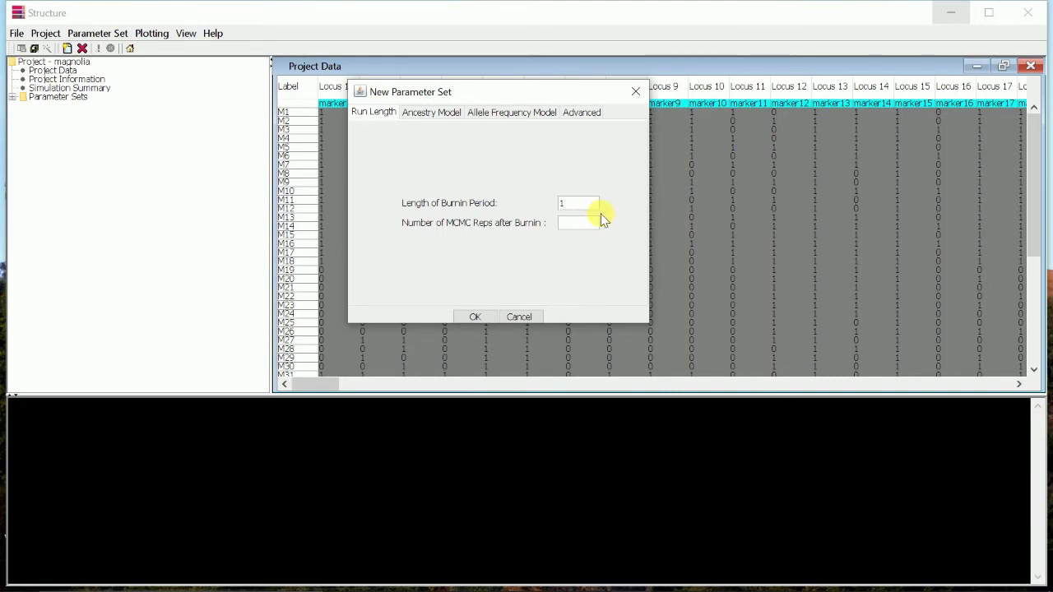
text(0000)
click(578, 223)
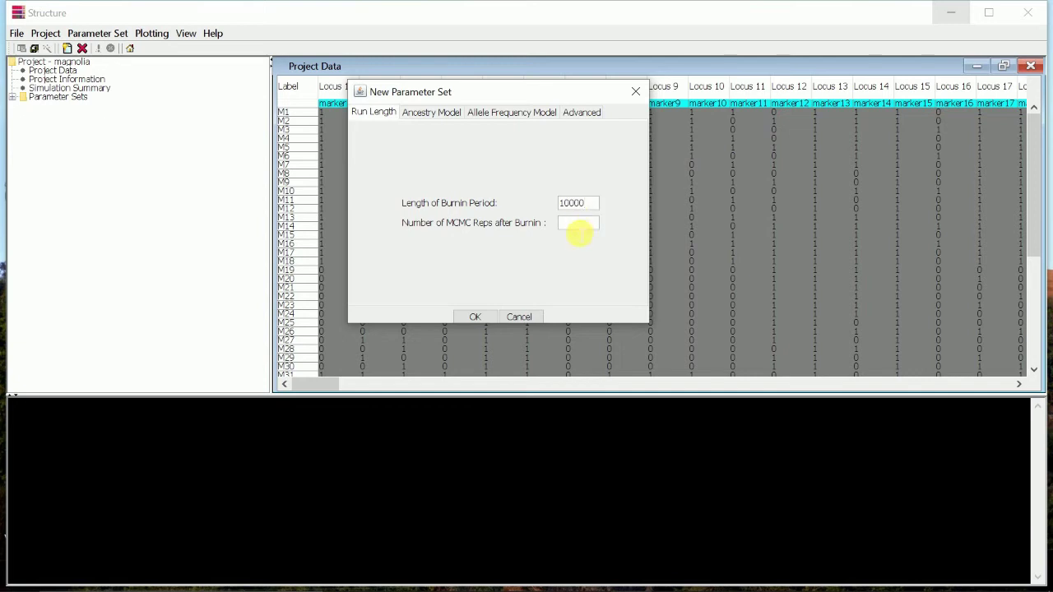
click(579, 228)
text(10000)
click(475, 316)
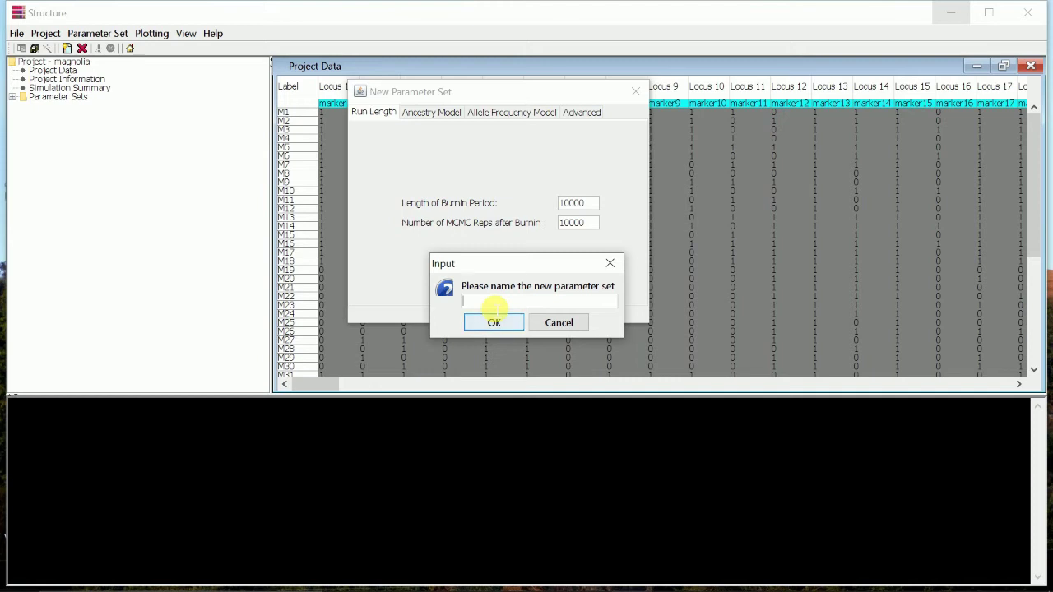
text(magnolia april)
Confirm the 'magnolia april' name and review its simulation configuration summary.
click(500, 323)
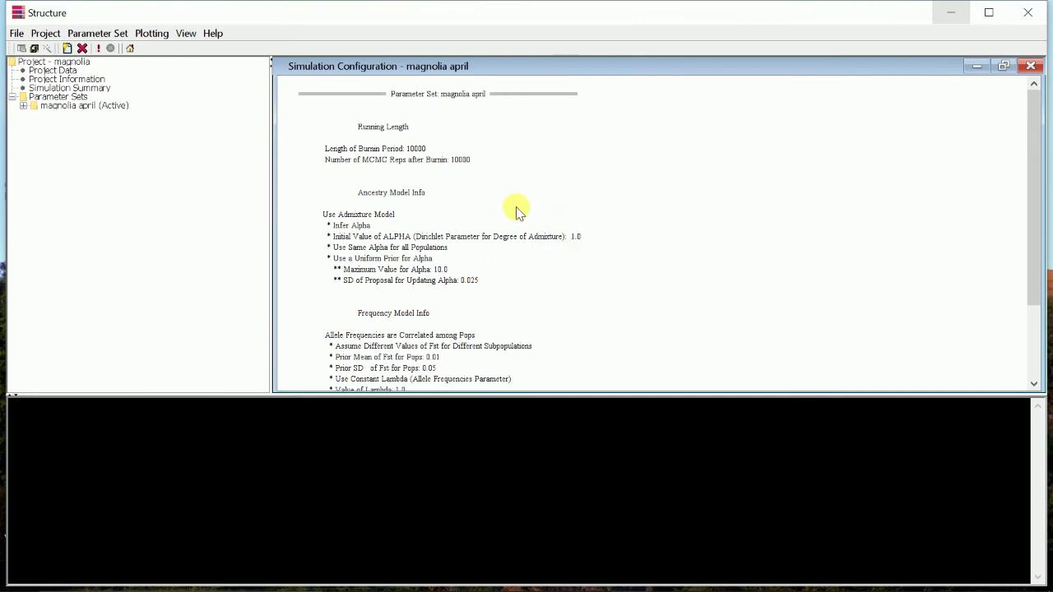
drag(1030, 198, 1028, 166)
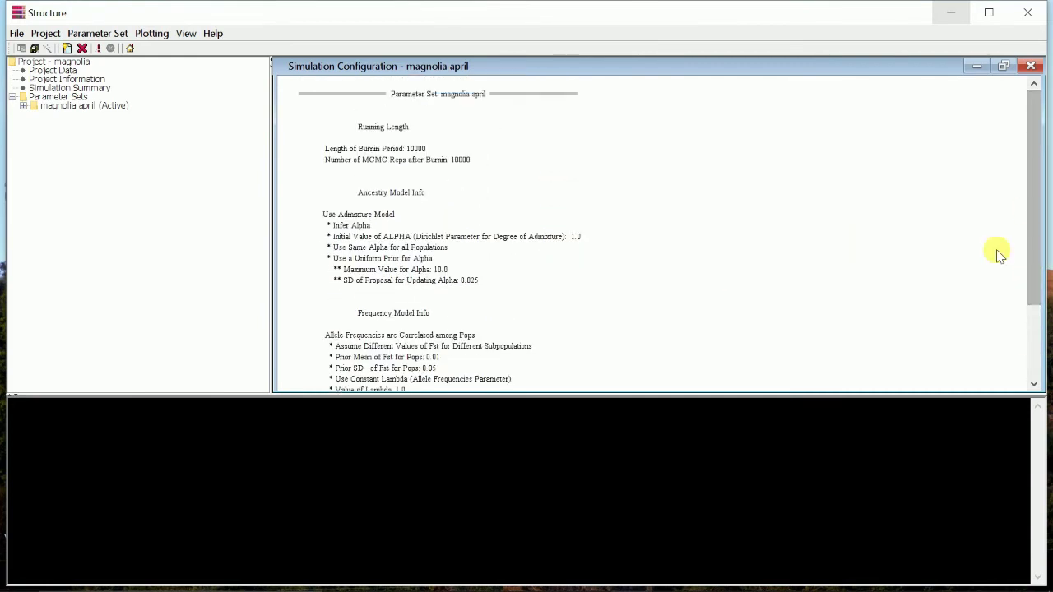
click(45, 33)
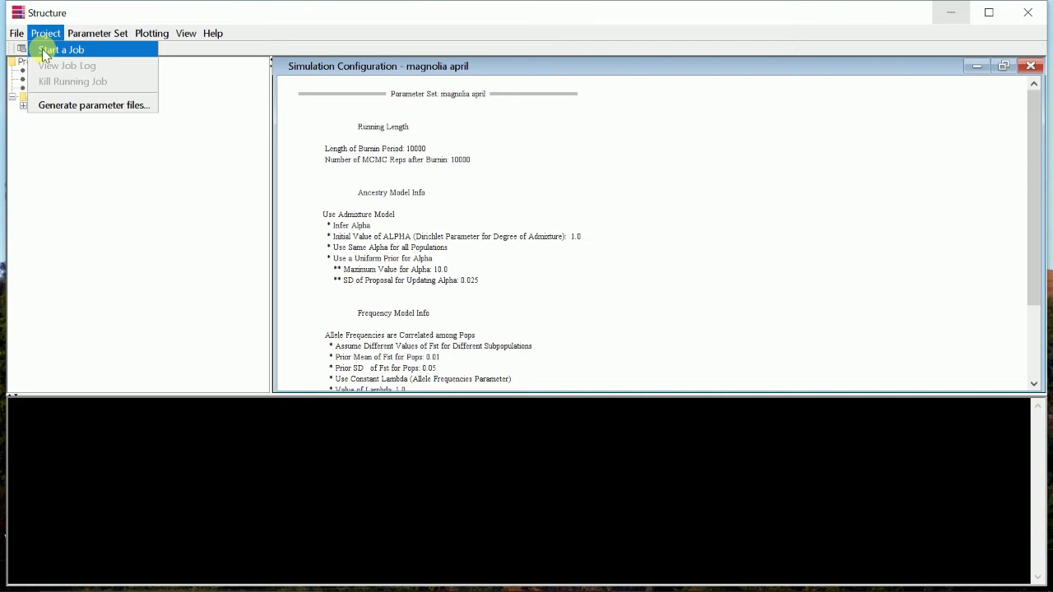
Run the magnolia april parameter set for K=1 to 10 with 3 iterations each.
click(42, 50)
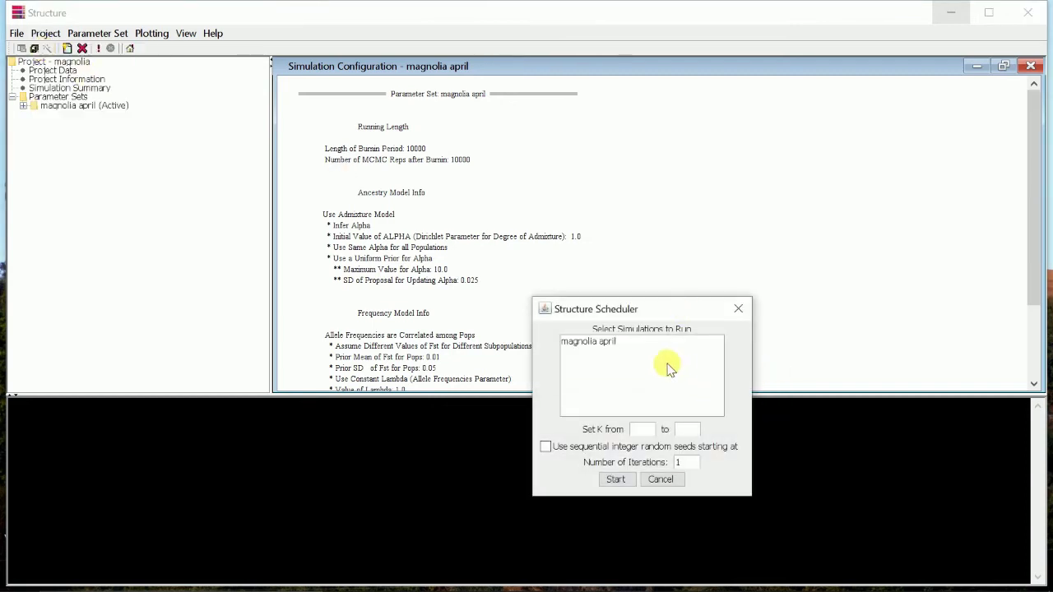
click(594, 351)
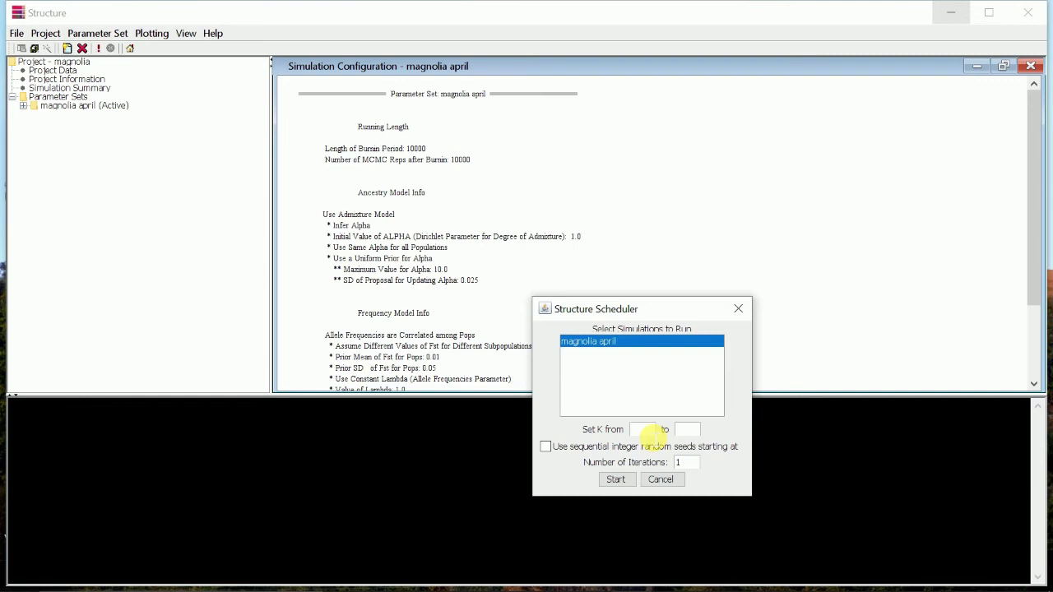
text(1)
click(687, 429)
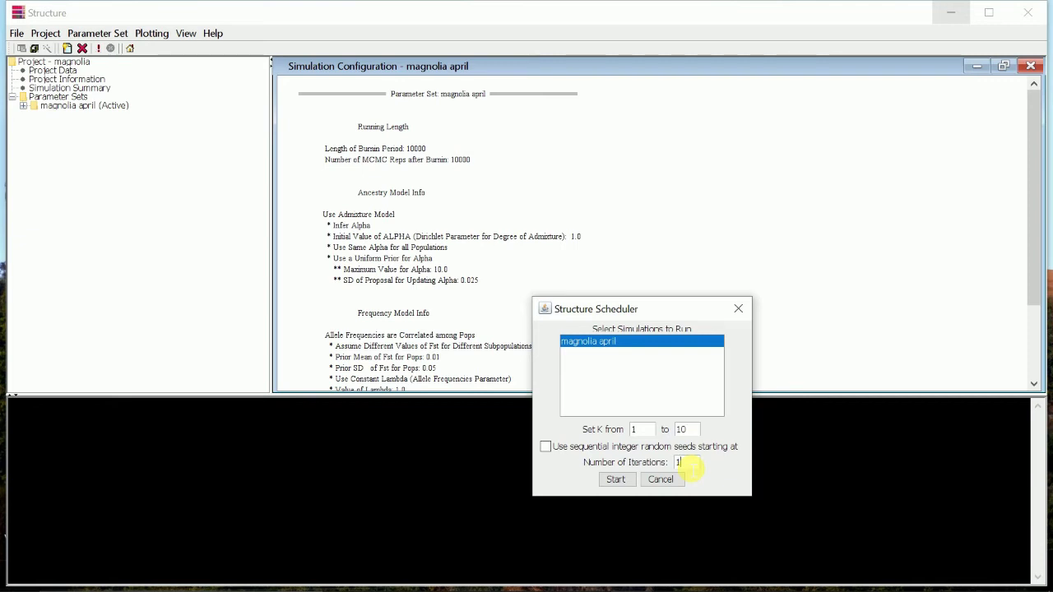
double_click(687, 463)
text(3)
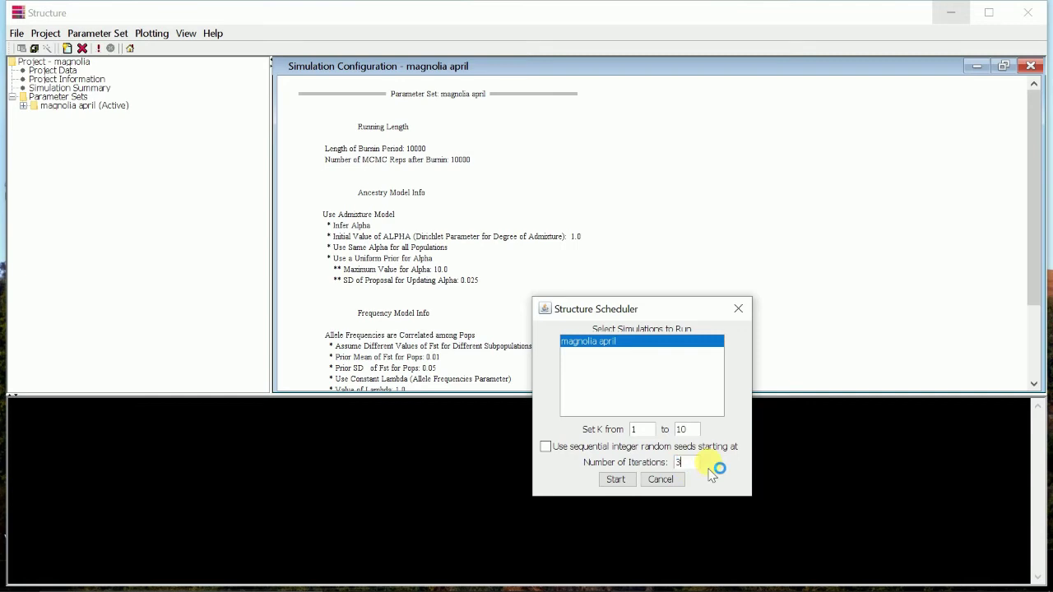
click(617, 481)
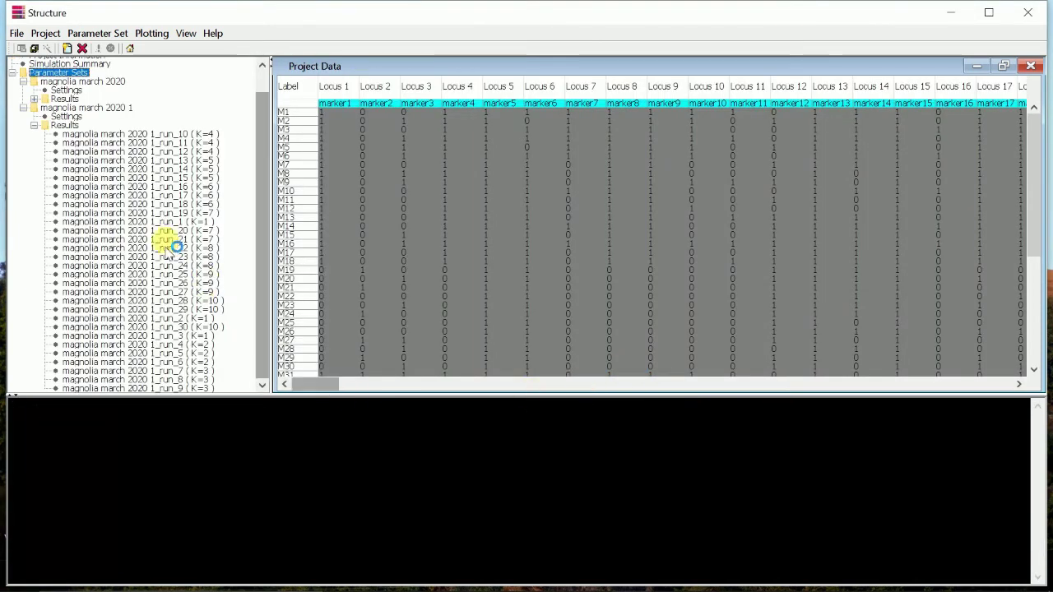
Open the run_14 (K=5) results, preview its bar plot, then close the plot.
scroll(264, 111, up, 1)
scroll(266, 106, down, 1)
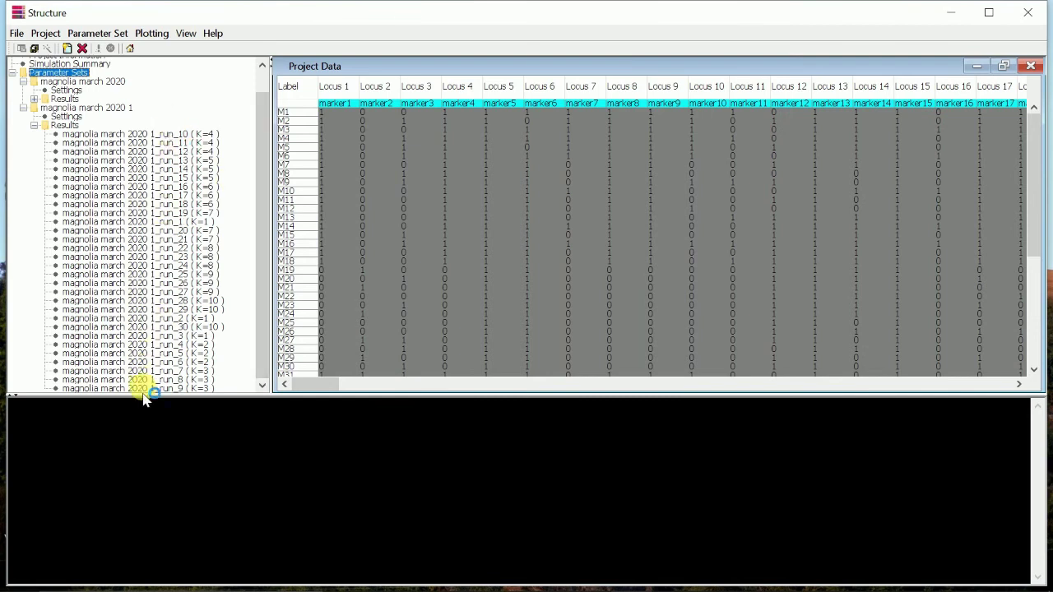
click(198, 169)
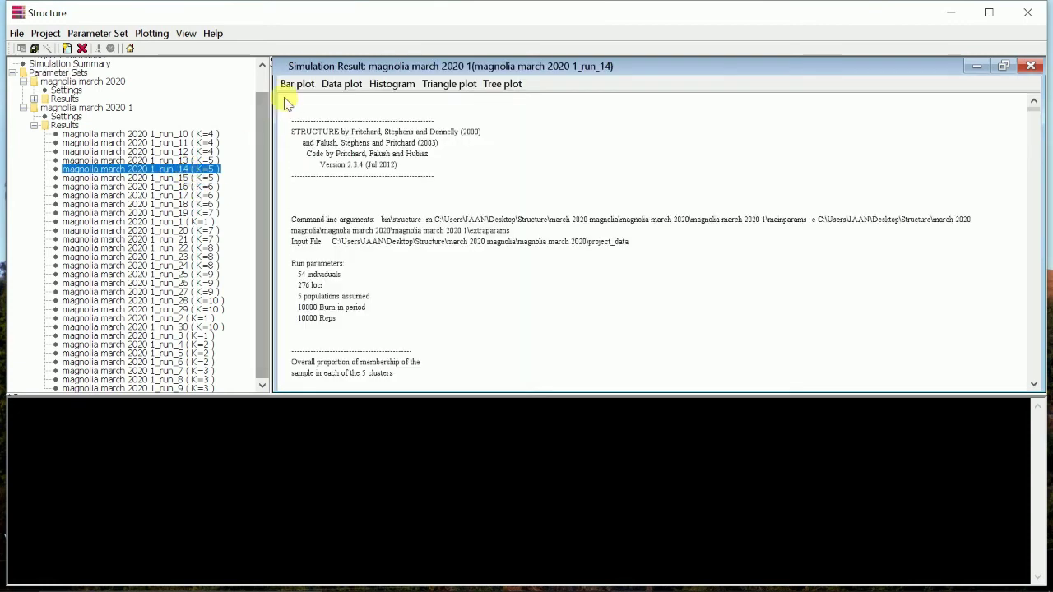
click(296, 84)
click(300, 101)
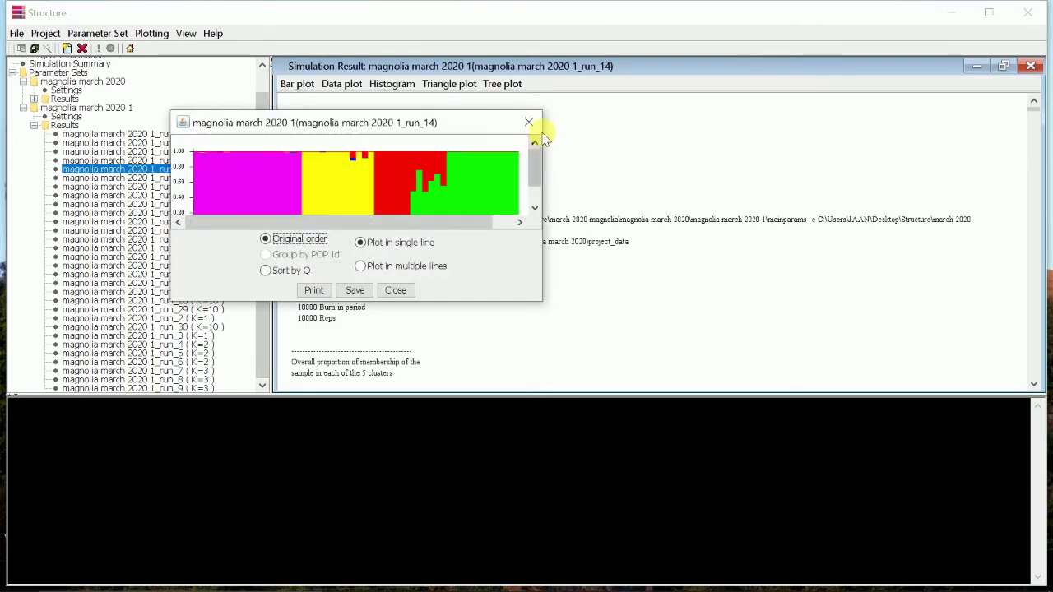
click(528, 123)
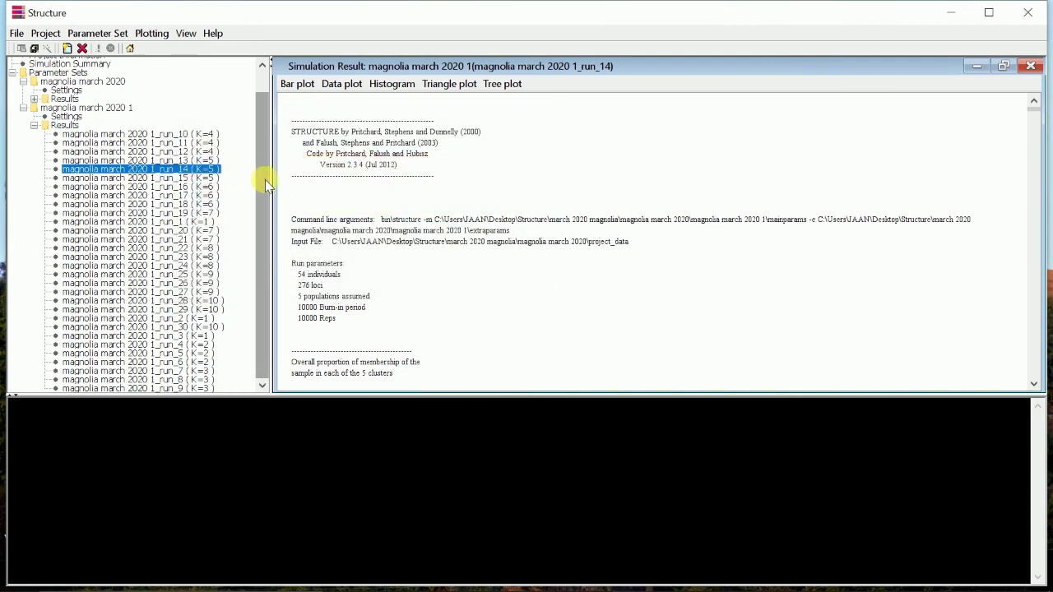
scroll(270, 160, up, 1)
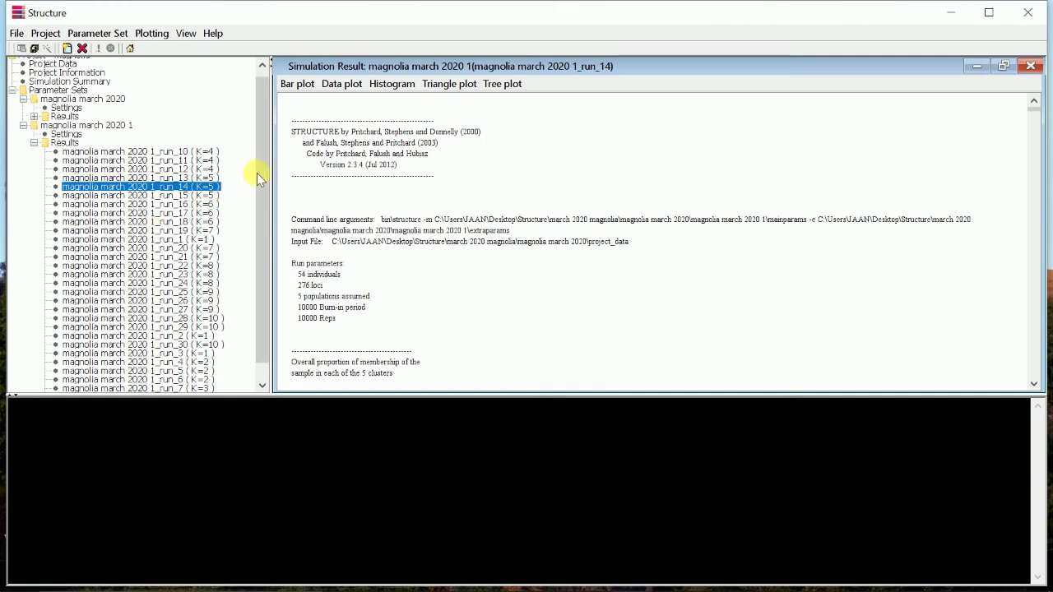
drag(261, 172, 263, 193)
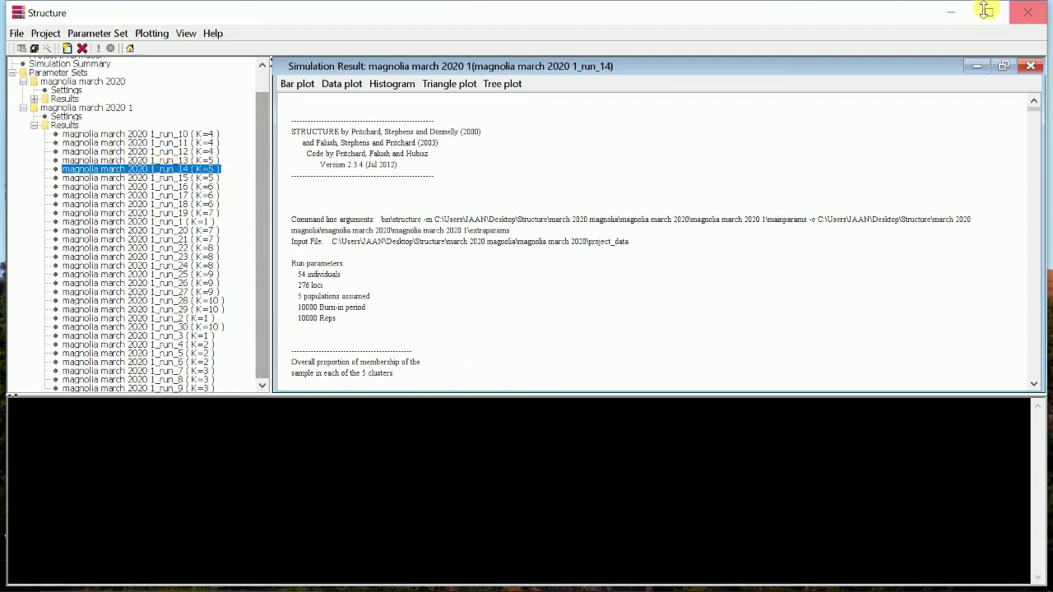
Minimize Structure and refresh the desktop three times.
click(945, 12)
right_click(770, 111)
click(791, 158)
right_click(788, 150)
click(796, 200)
right_click(774, 174)
click(796, 224)
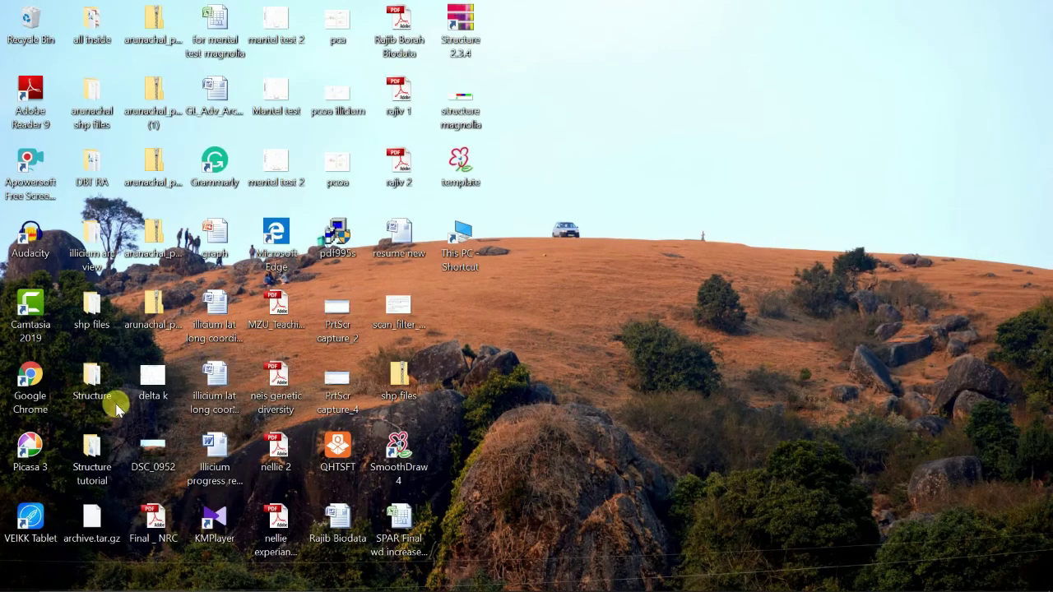
Zip the magnolia april Results folder into 'Results (2)' and select the new archive.
double_click(92, 462)
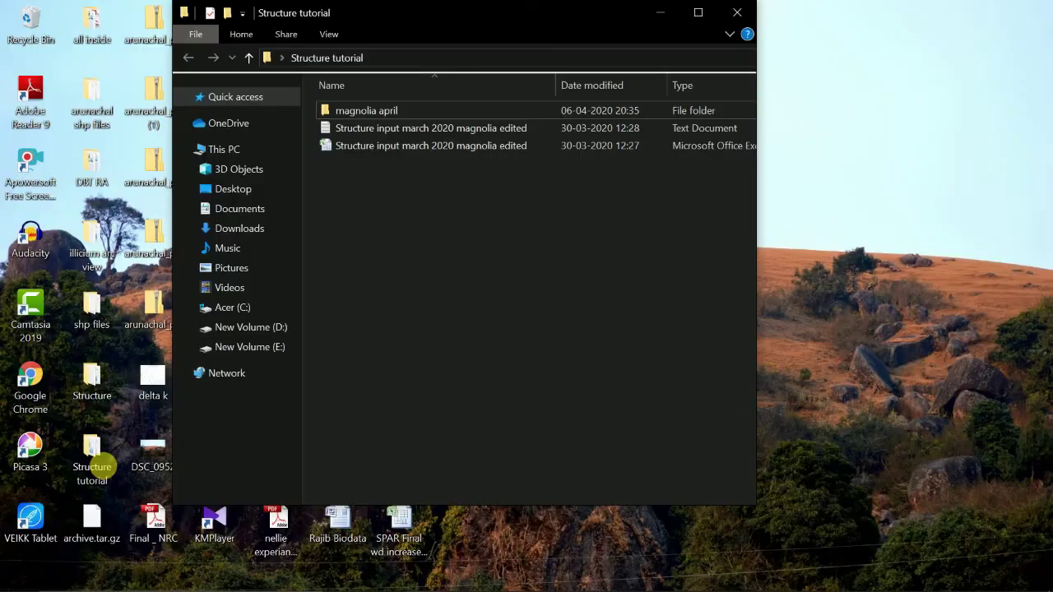
click(697, 13)
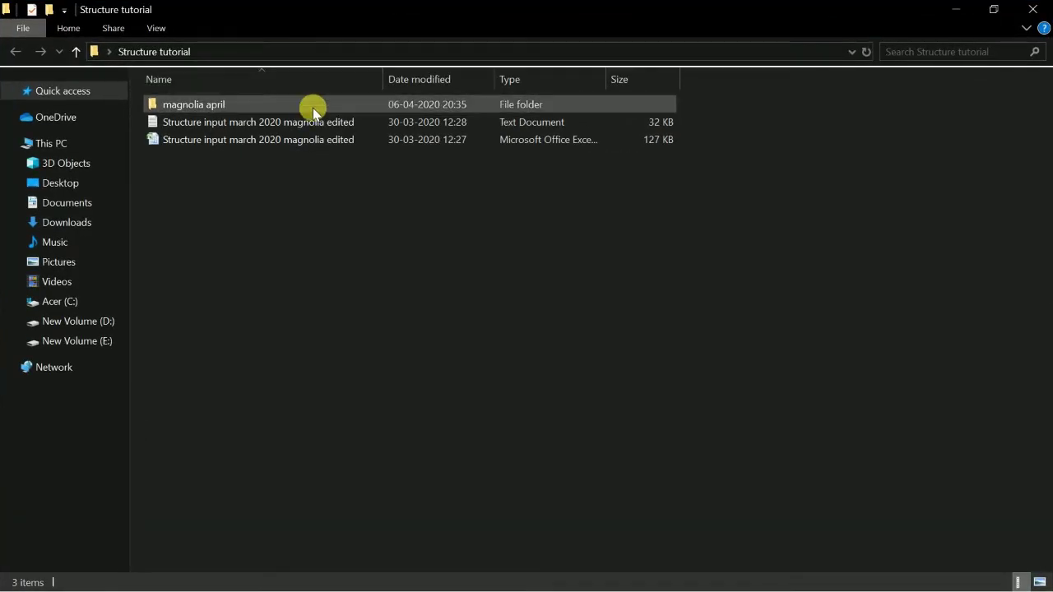
double_click(304, 112)
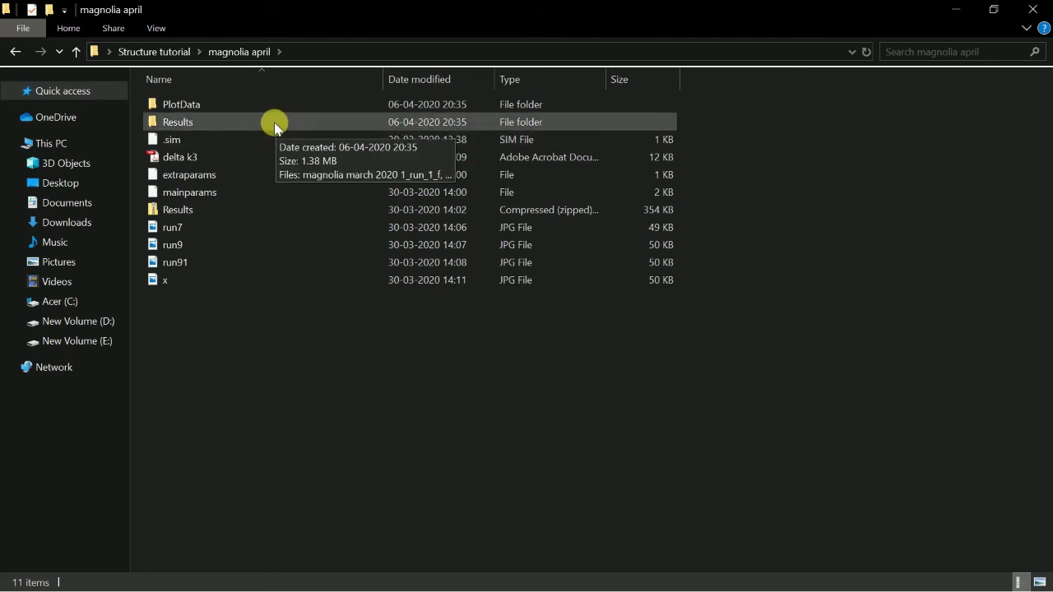
right_click(274, 121)
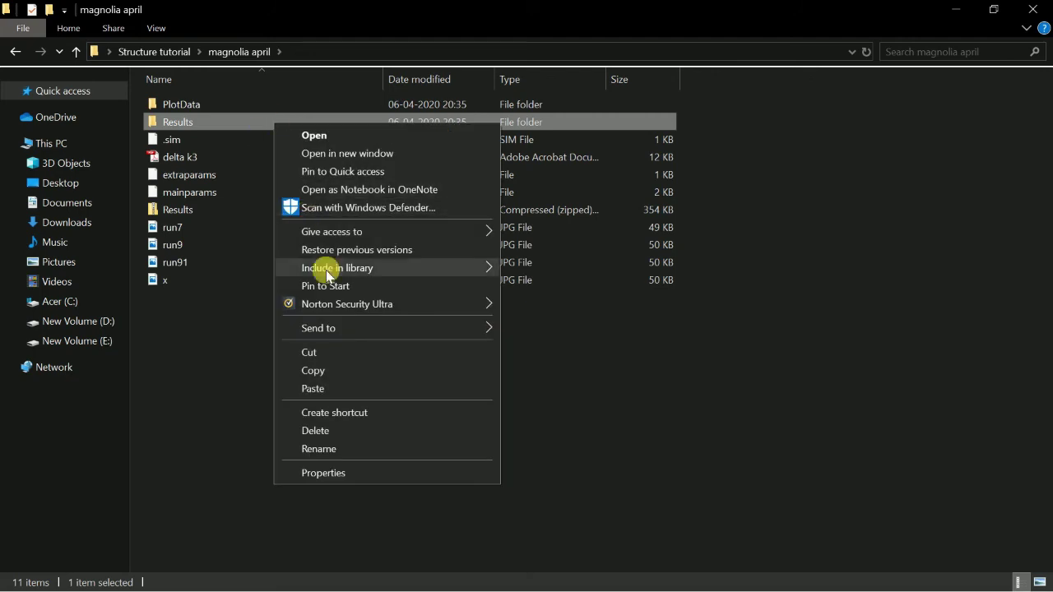
mouse_move(416, 322)
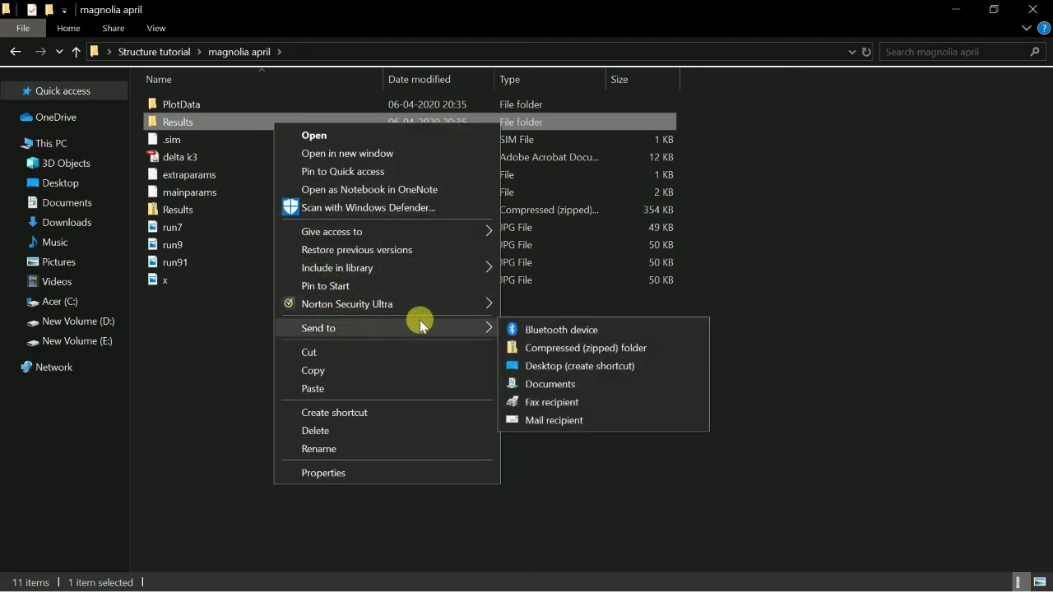
click(549, 347)
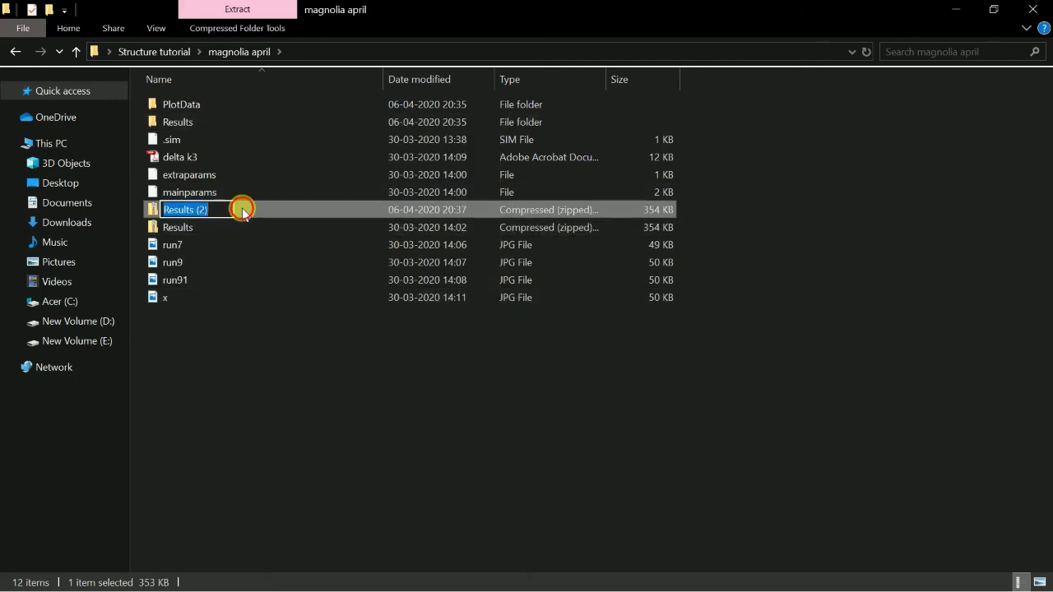
key(Return)
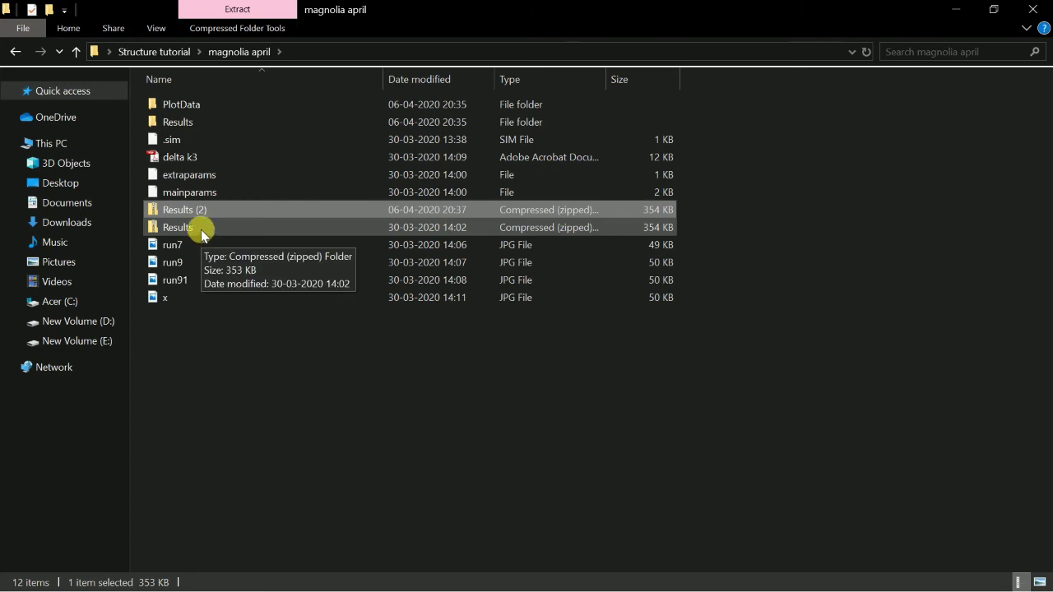
click(254, 369)
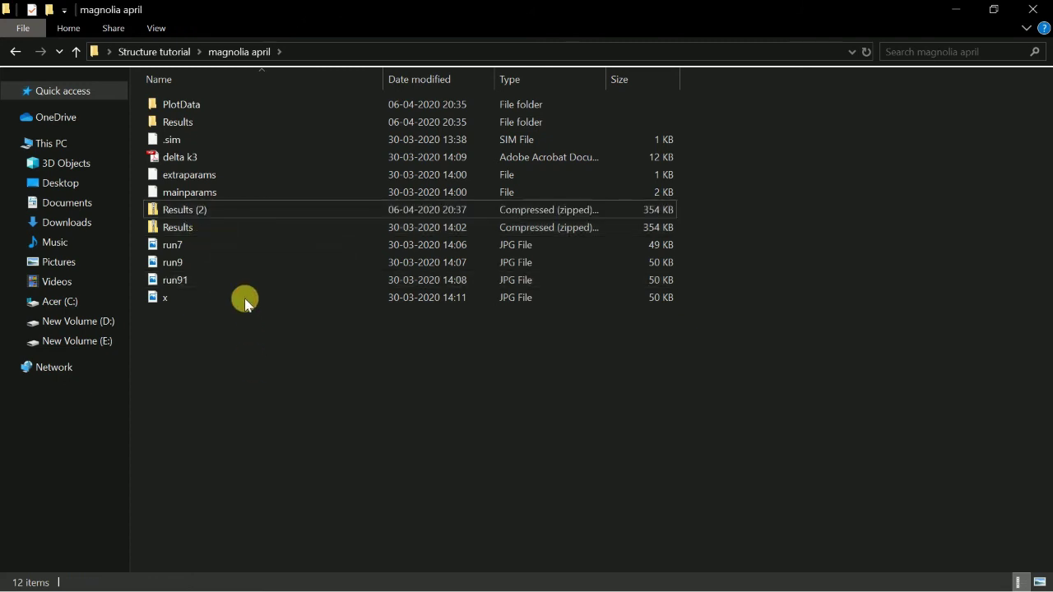
click(223, 212)
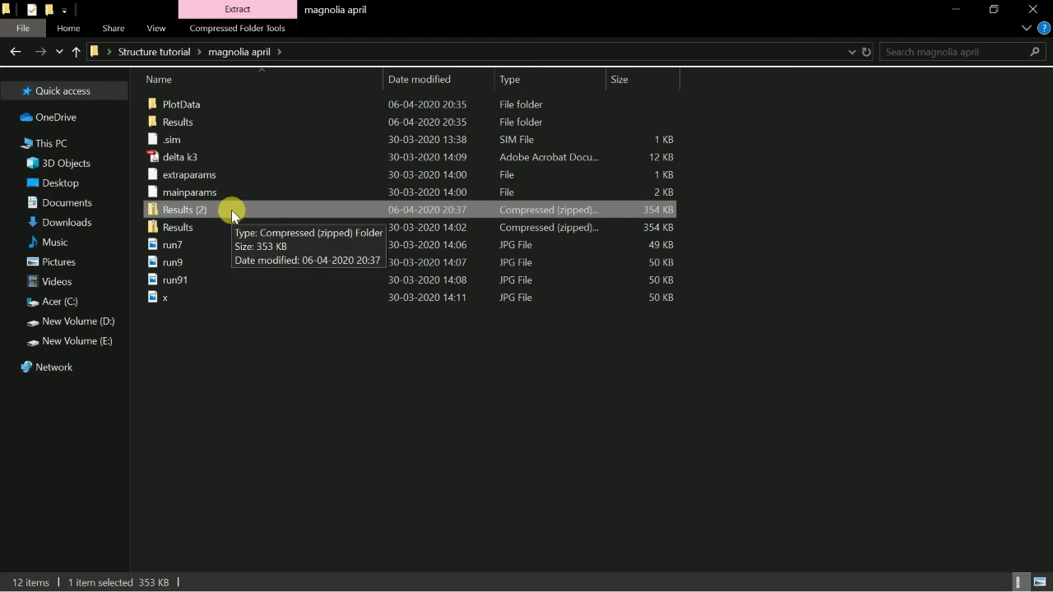
Bring the browser forward and return to the Structure Harvester home page.
click(952, 10)
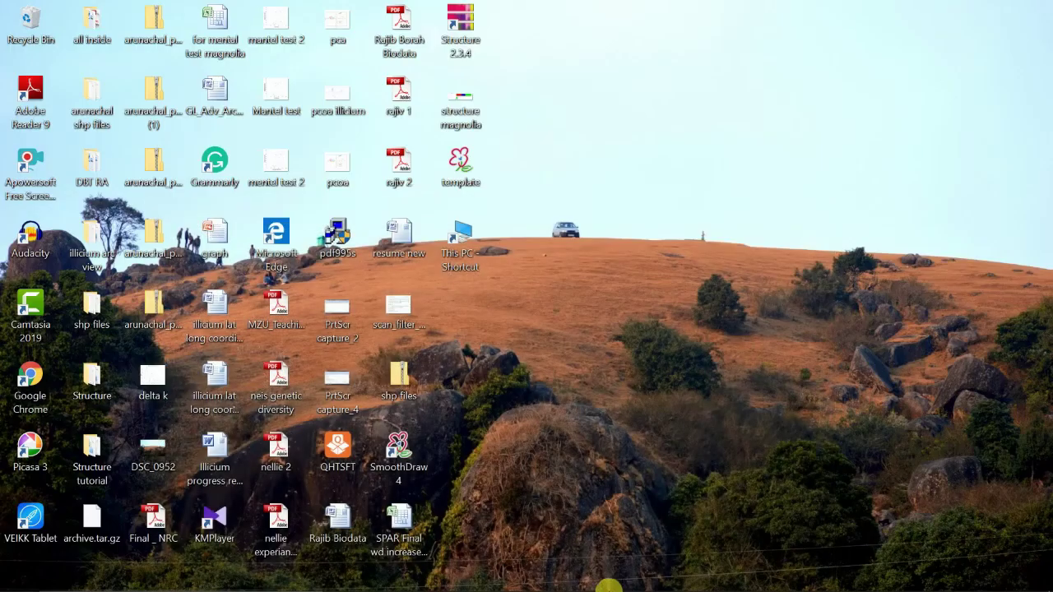
click(588, 575)
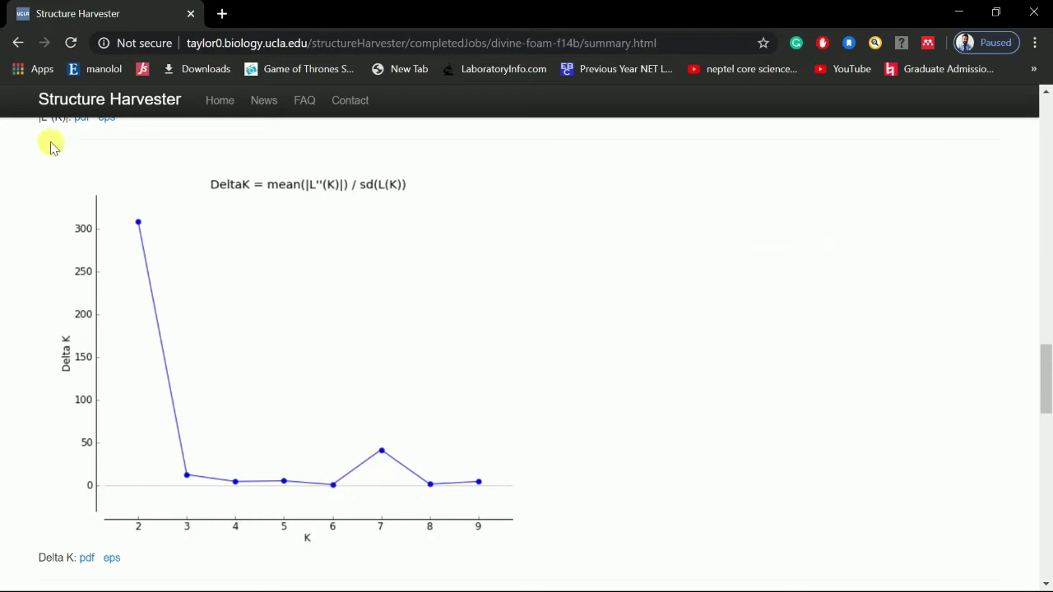
click(18, 43)
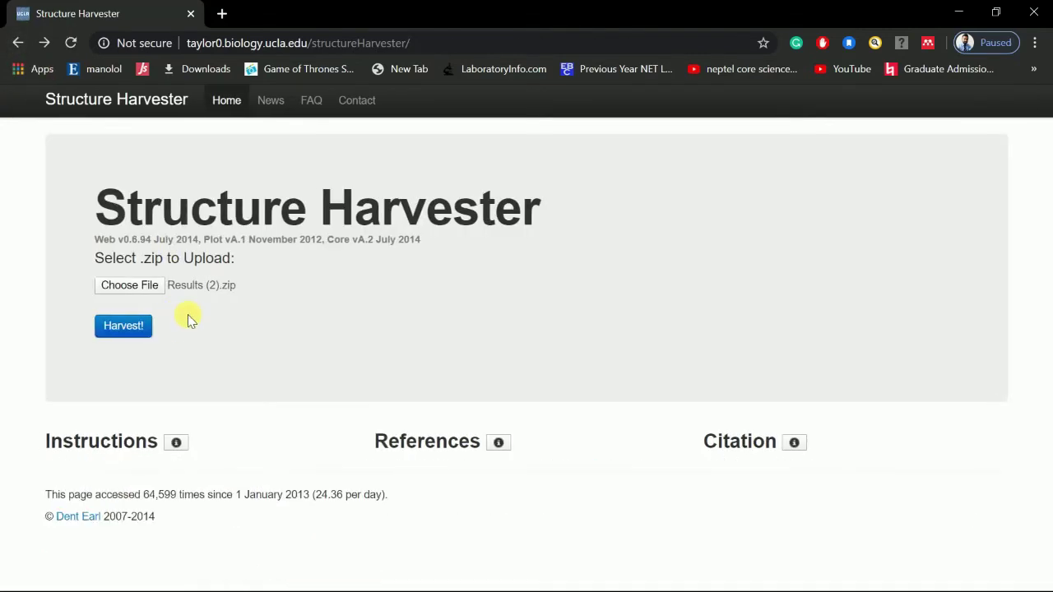
Upload Results (2).zip from Desktop > Structure tutorial > magnolia april and harvest it.
click(139, 293)
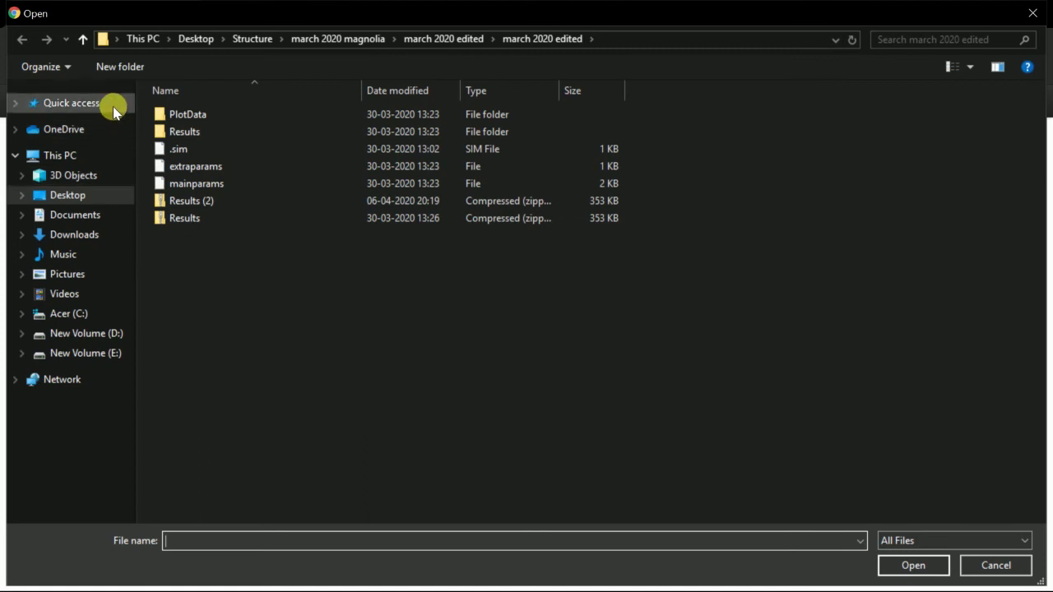
click(66, 197)
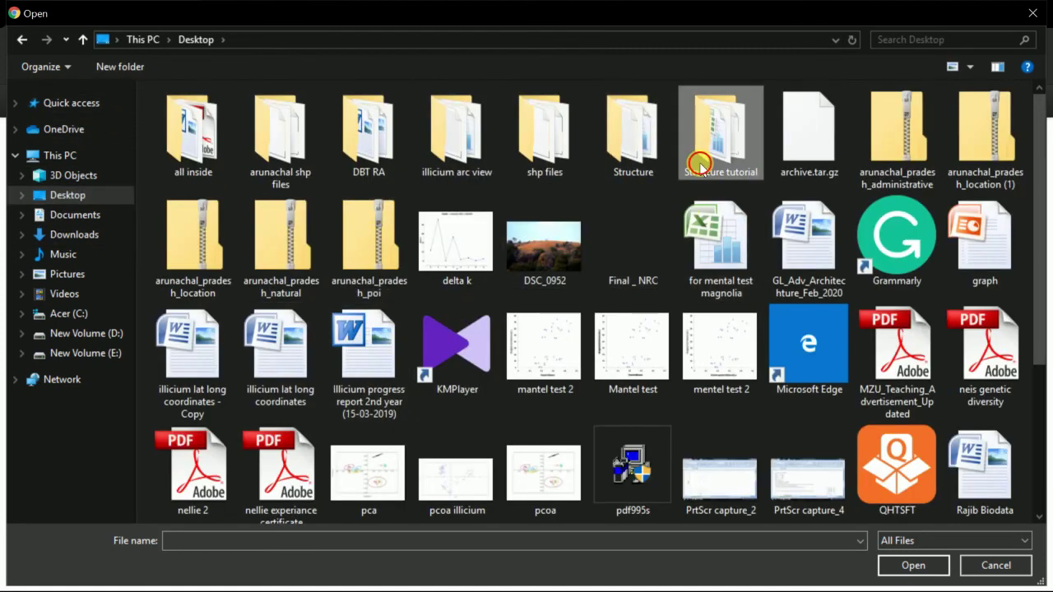
double_click(708, 123)
double_click(251, 114)
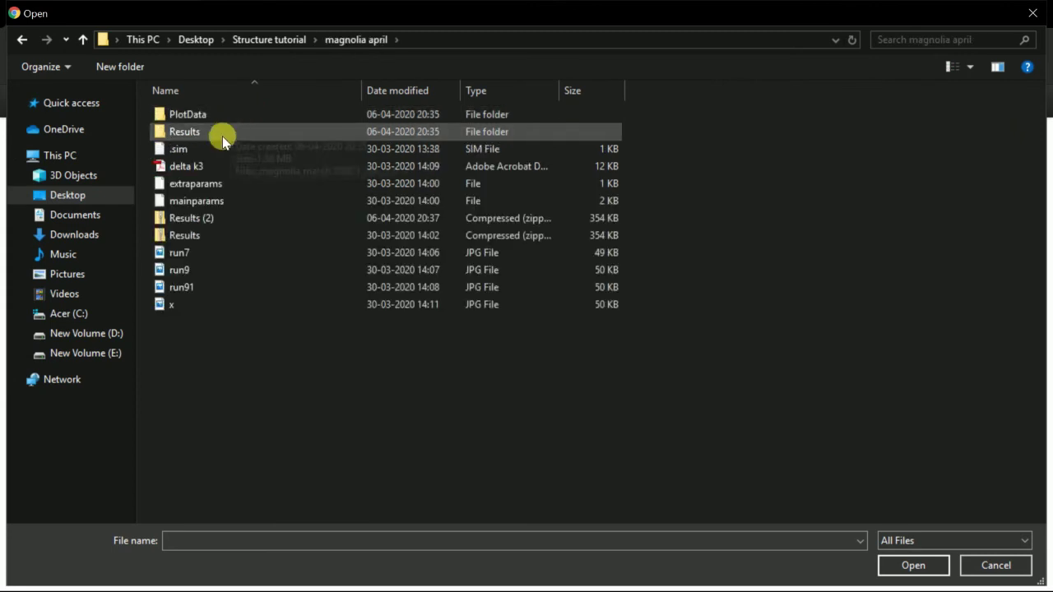
click(198, 218)
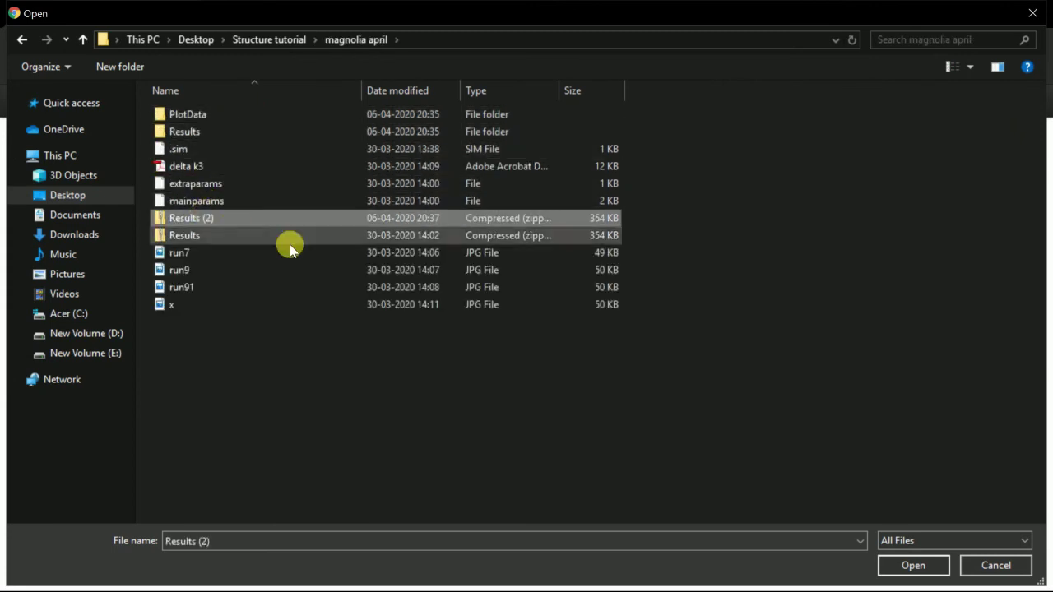
click(910, 565)
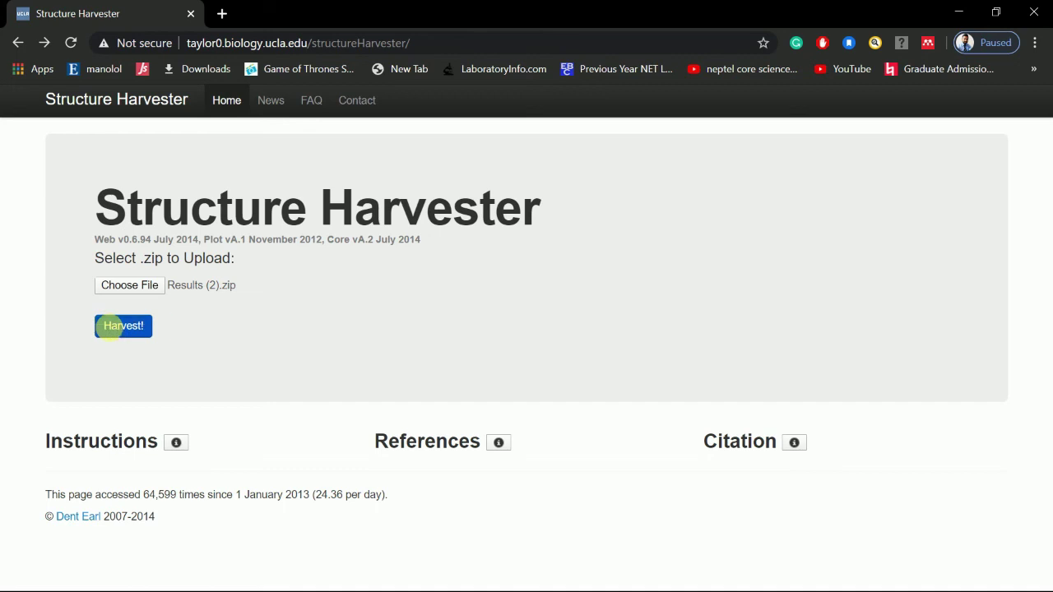
click(111, 326)
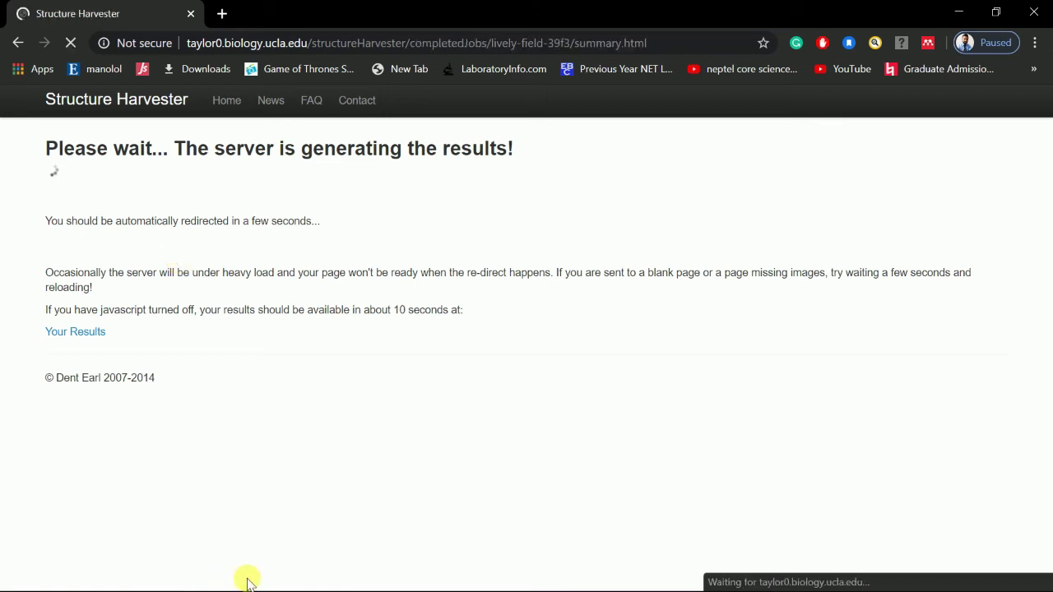
Scroll the harvest summary down to the Delta K plot, which peaks at K=3.
scroll(504, 378, down, 15)
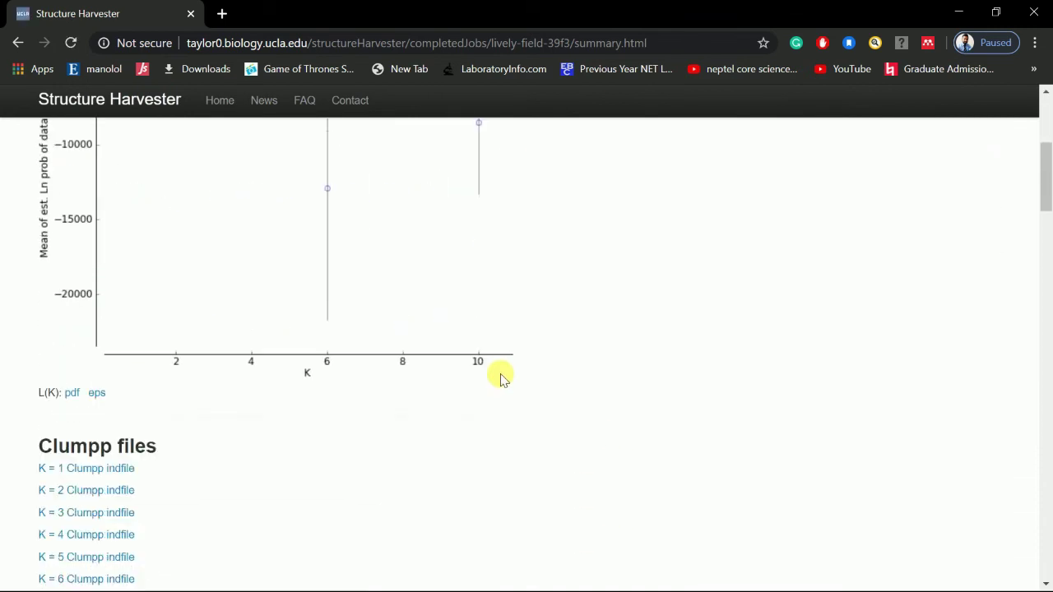
scroll(504, 378, down, 8)
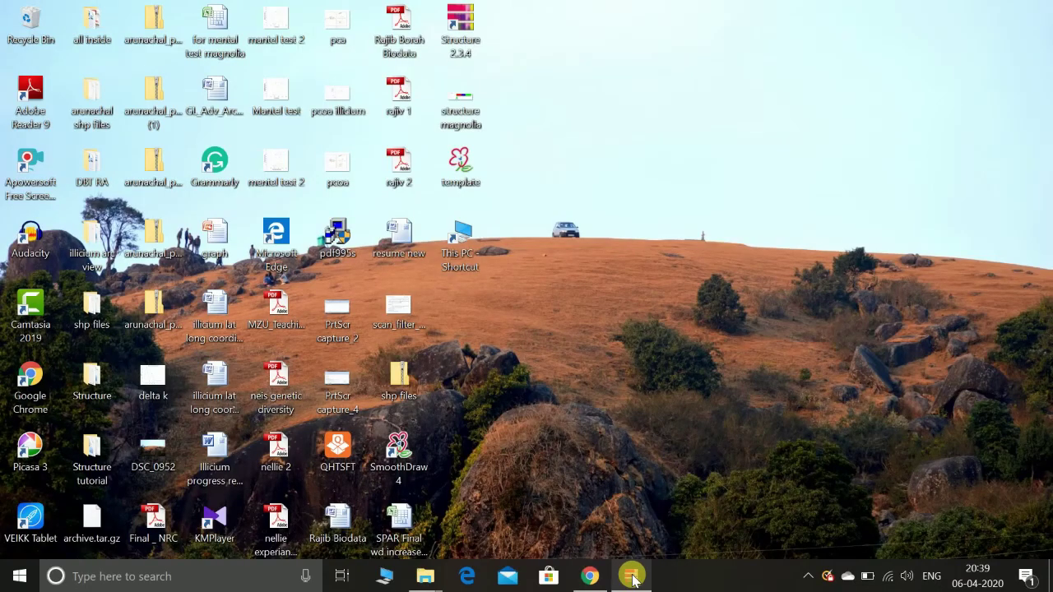
In Structure, compare the K=3 runs 6–9 and settle on run_7.
click(632, 576)
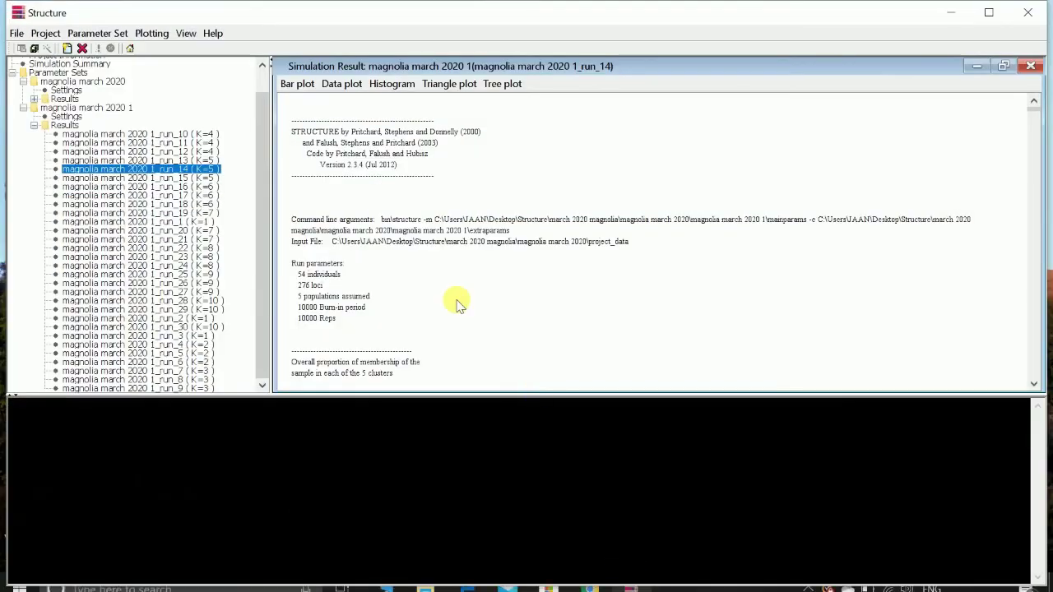
click(261, 269)
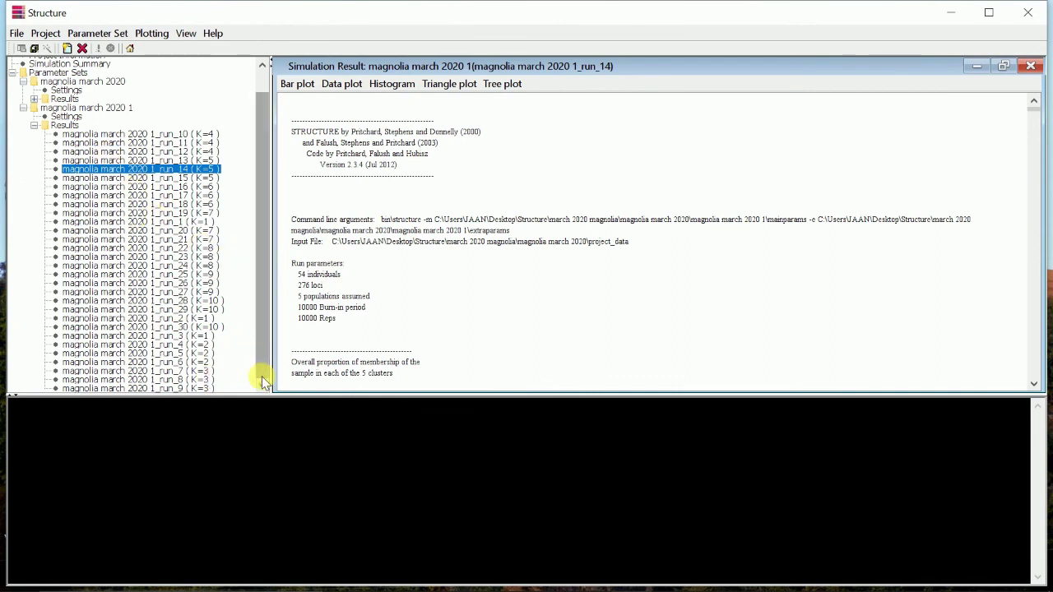
click(197, 371)
click(198, 380)
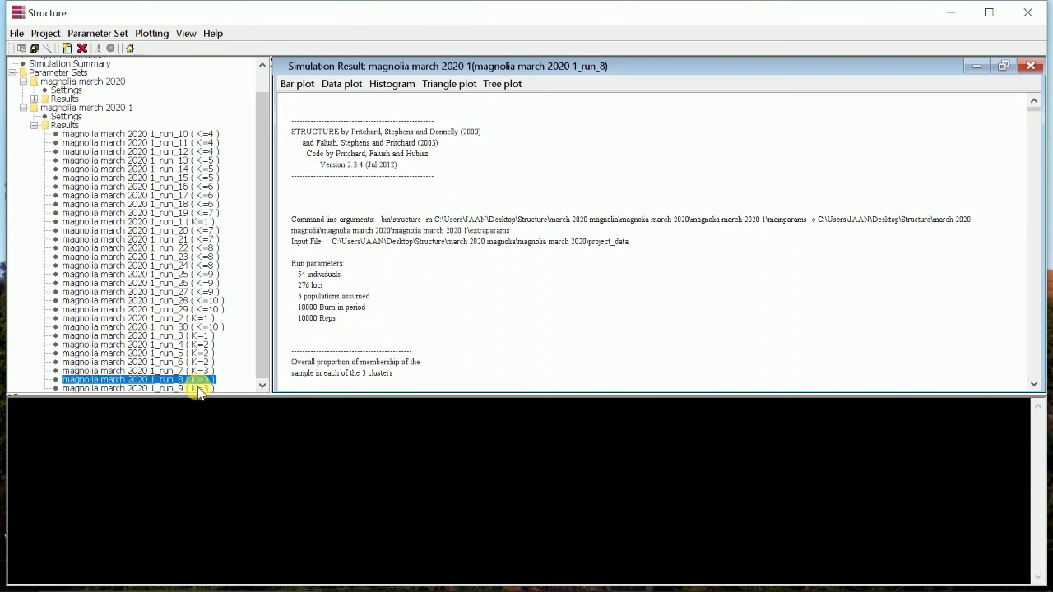
click(199, 389)
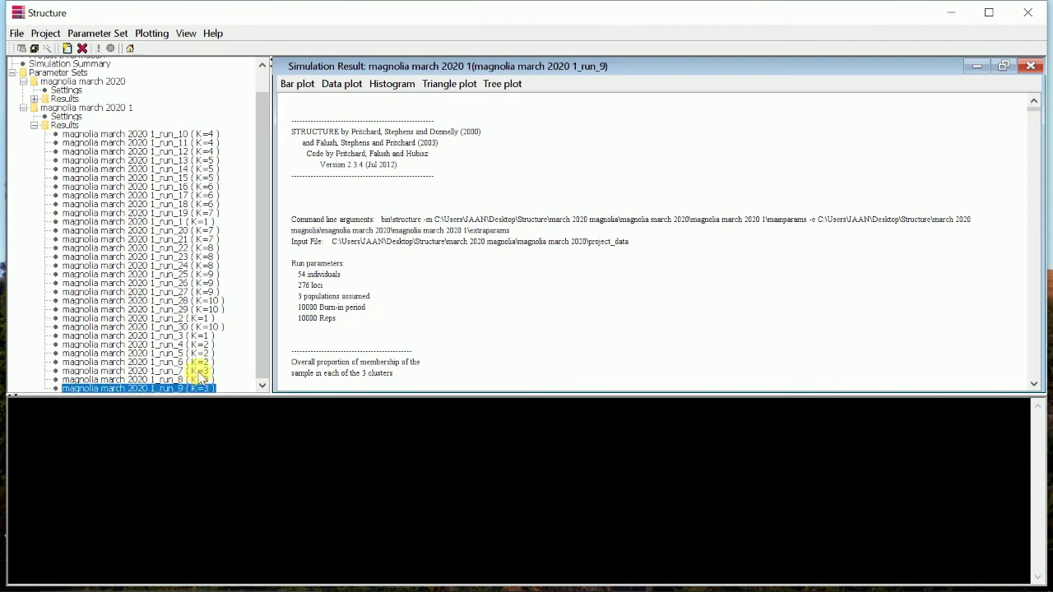
click(197, 363)
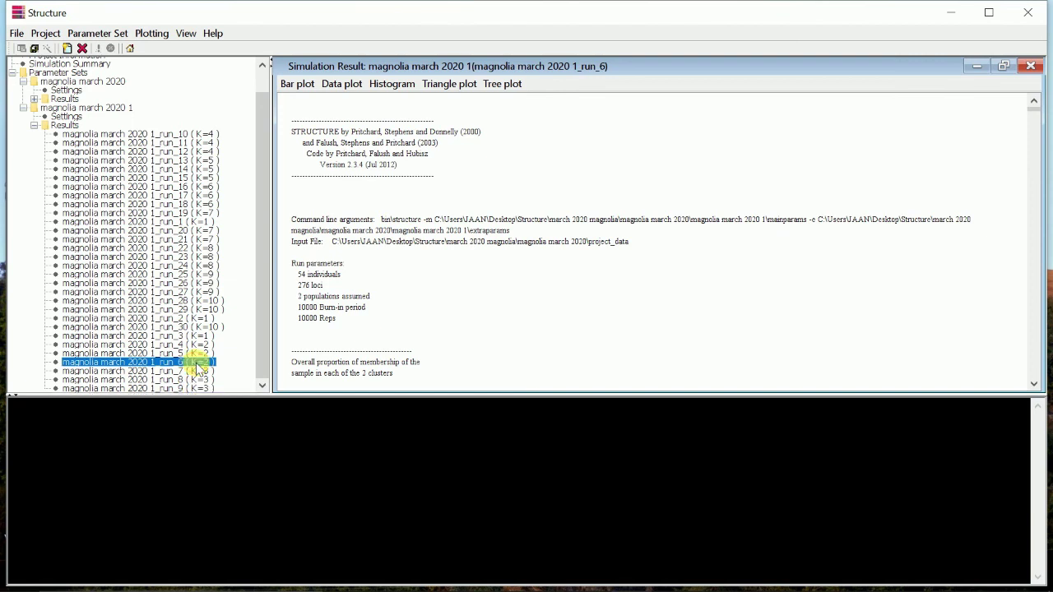
click(199, 372)
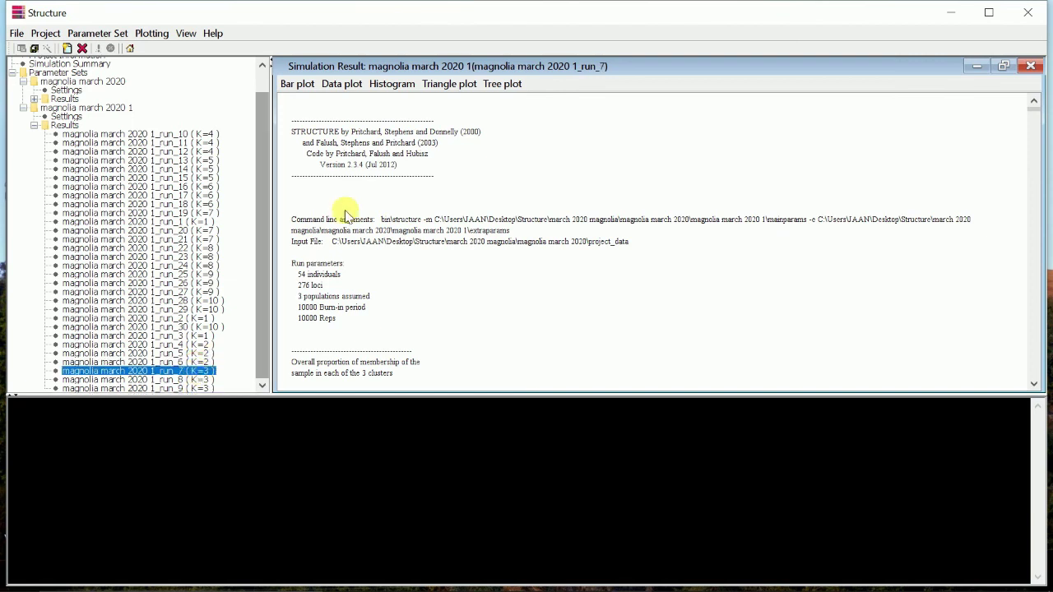
Show run_7's bar plot in multiple lines, enlarge it, and save it as JPEG.
click(292, 84)
click(293, 102)
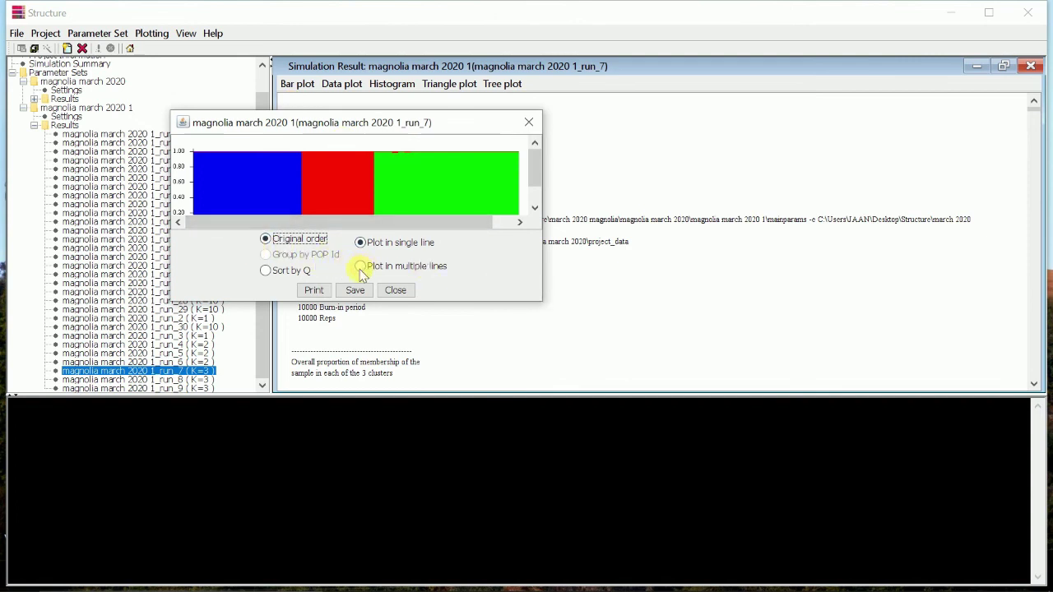
click(359, 267)
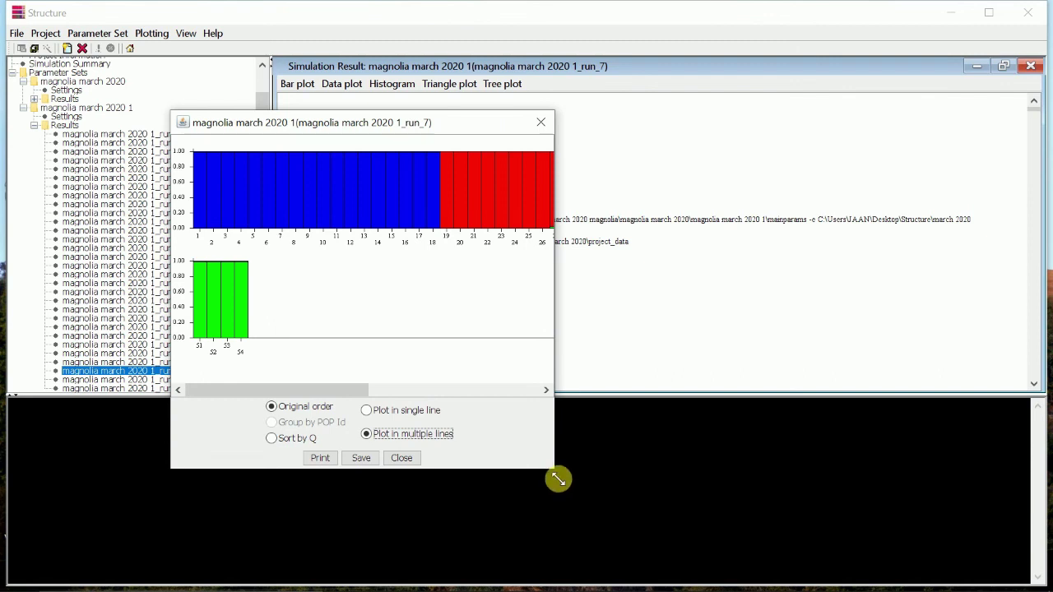
drag(558, 479, 998, 475)
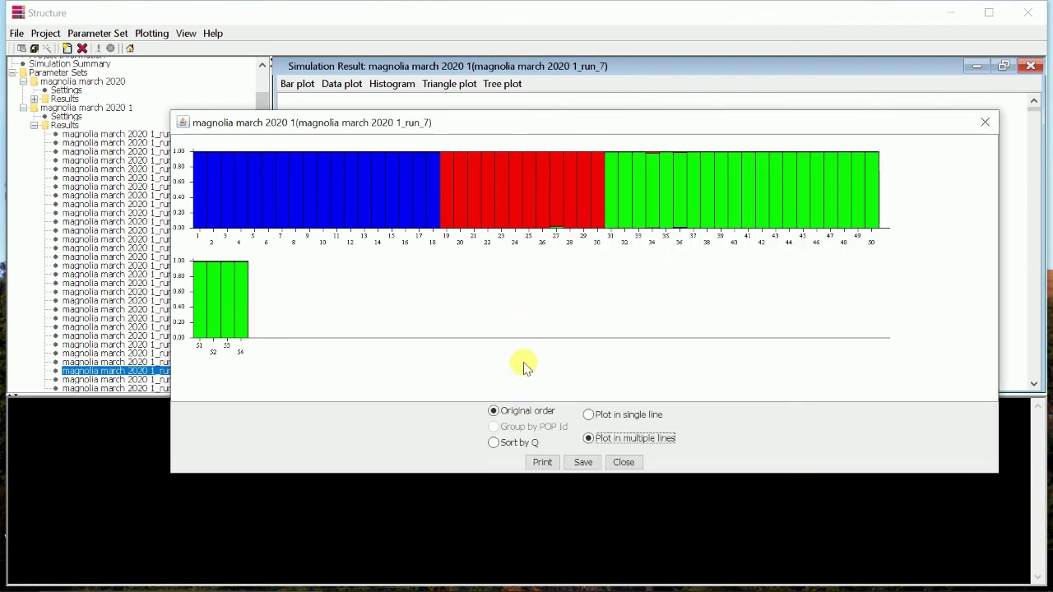
click(582, 462)
click(502, 400)
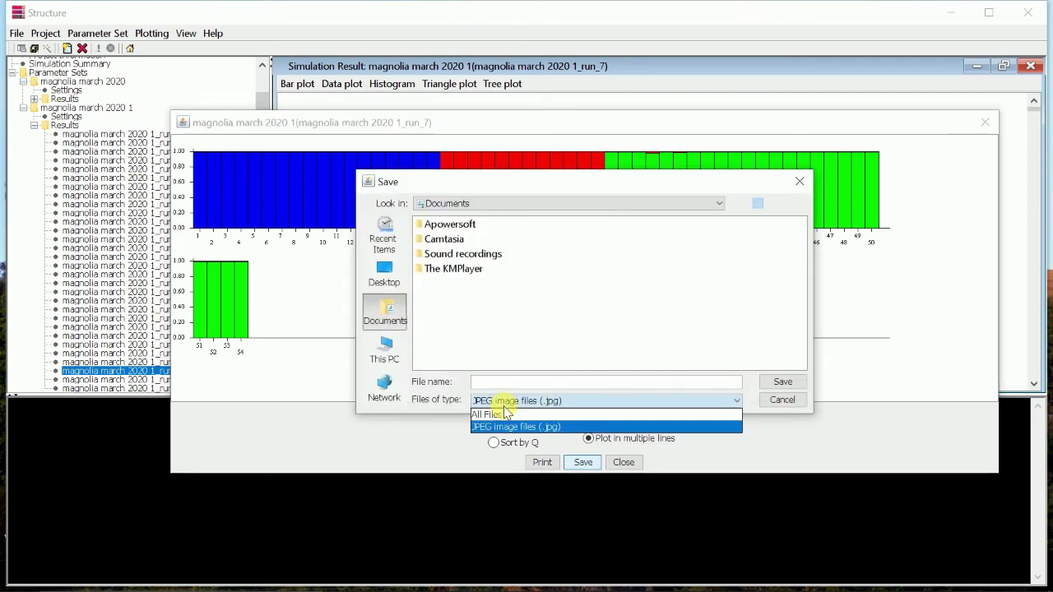